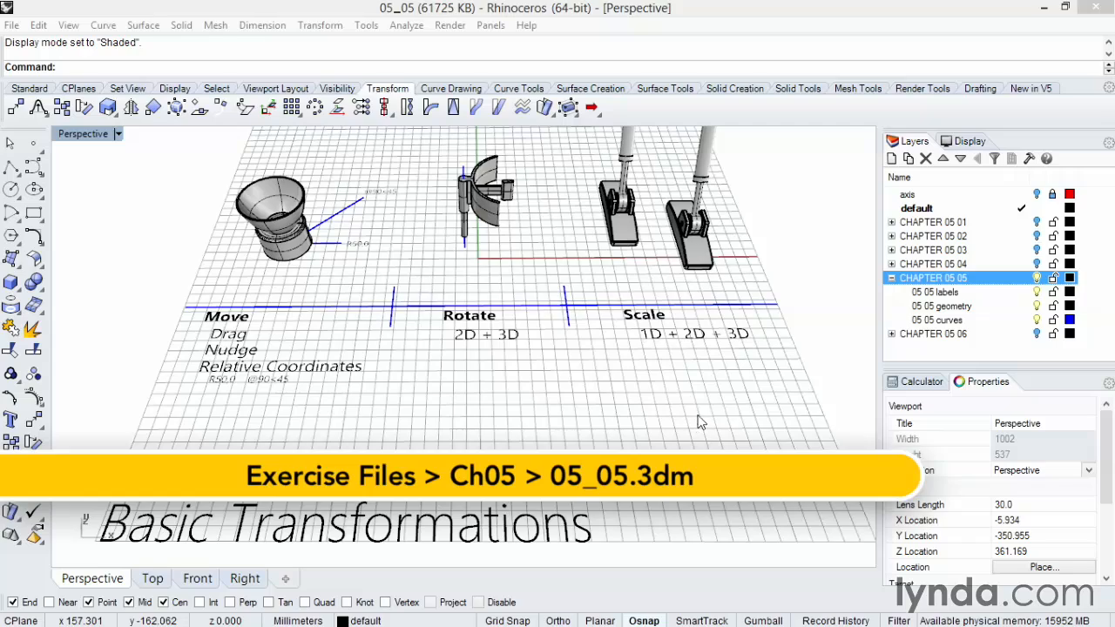
Step: Drag the vase-shaped polysurface to a new spot on the grid, then undo the drag
click(415, 274)
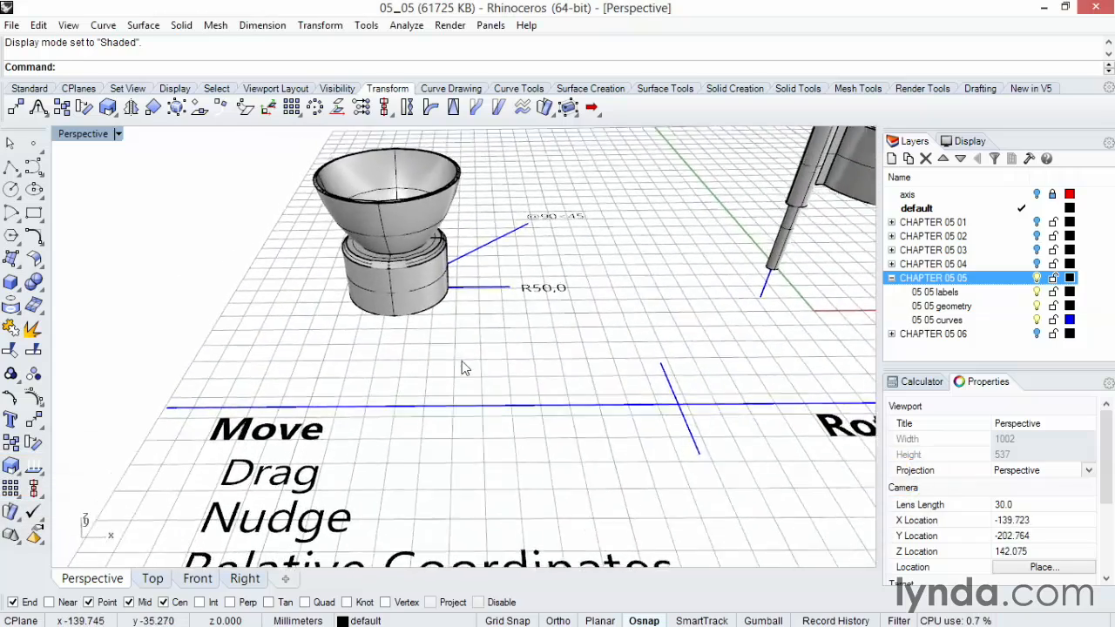
drag(461, 317, 340, 356)
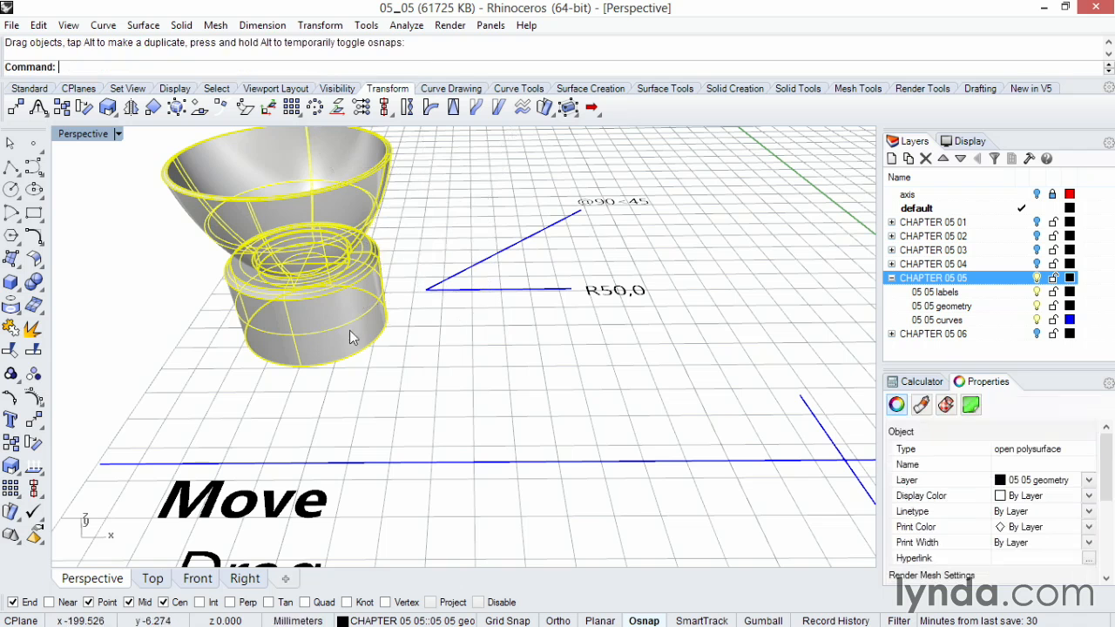
key(ctrl+z)
key(Escape)
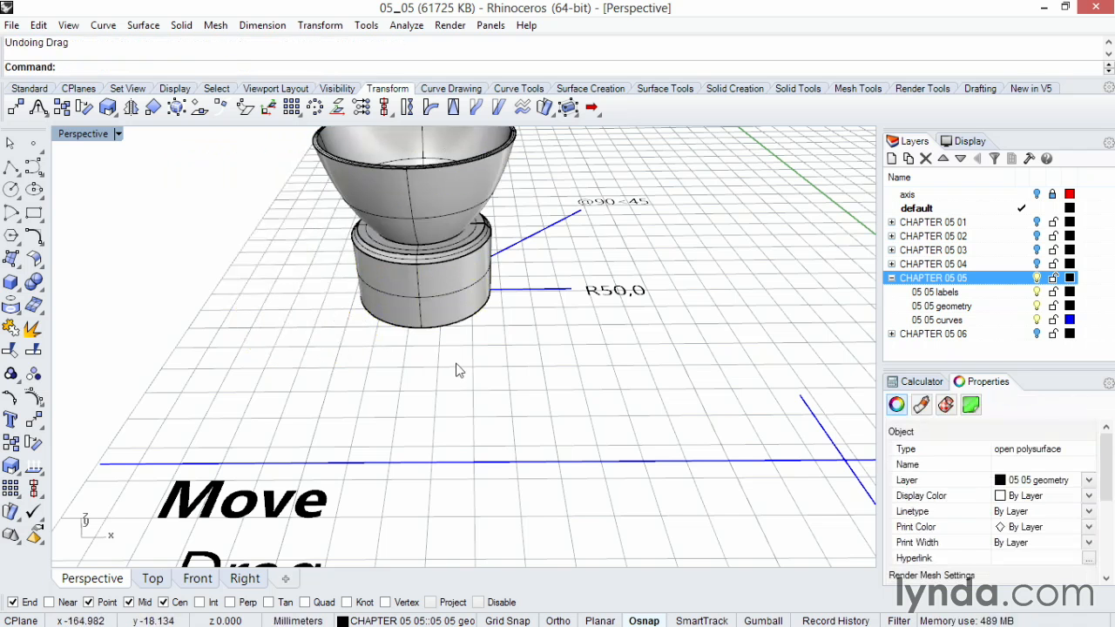
Step: Select the vase and nudge it three steps up, three steps left and two steps right in 10 mm increments
scroll(454, 364, down, 4)
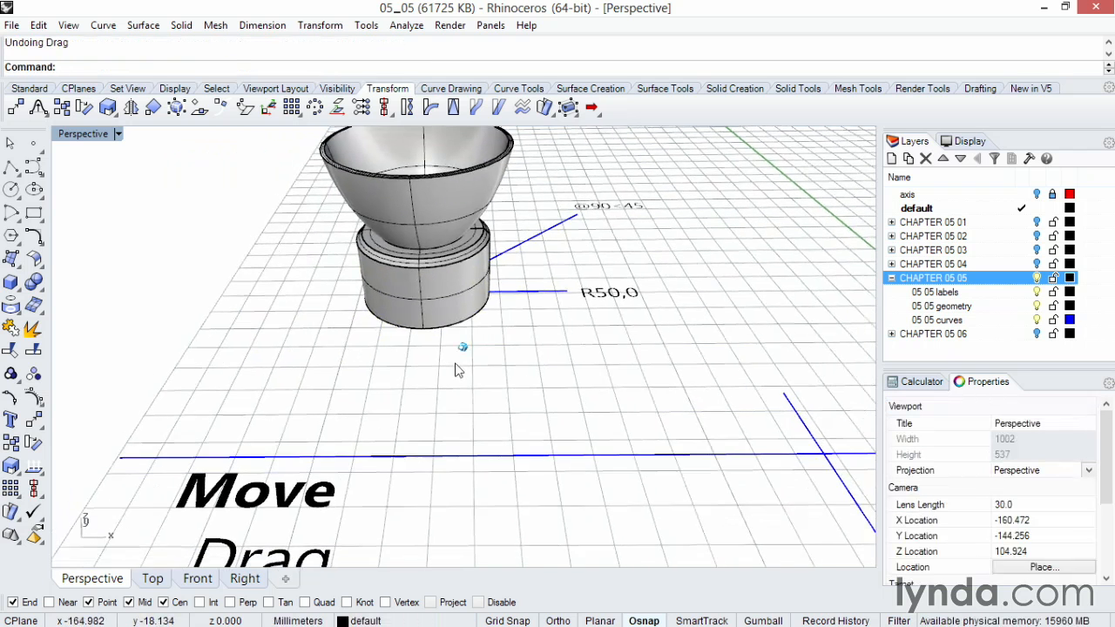
click(402, 298)
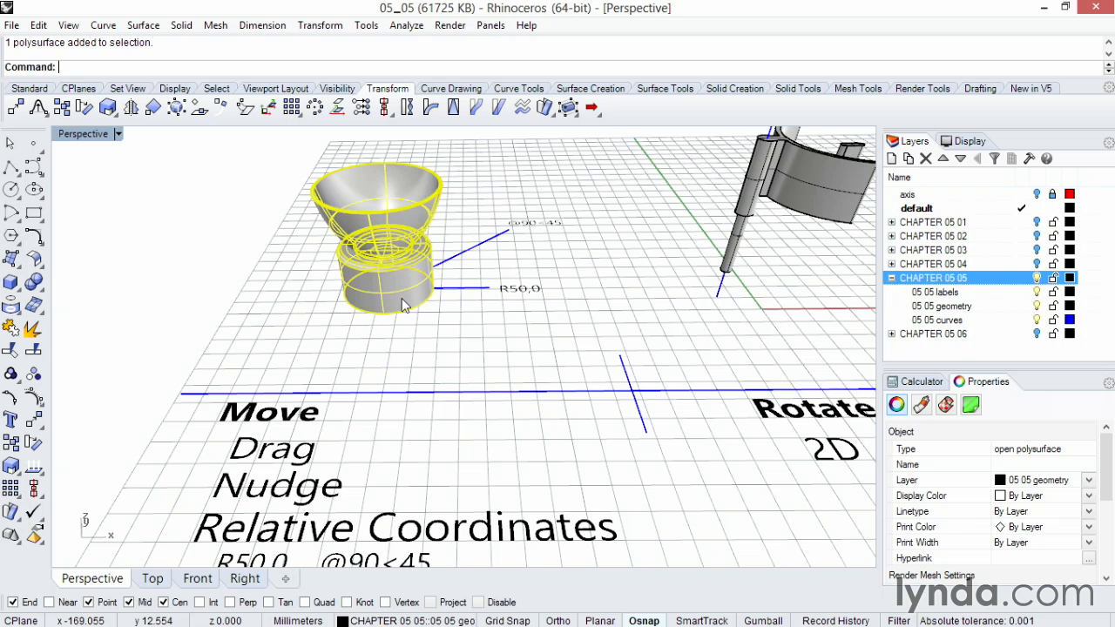
key(alt+Up)
key(alt+Up)
key(alt+Up)
key(alt+Up)
key(alt+Left)
key(alt+Left)
key(alt+Left)
key(alt+Left)
key(alt+Left)
key(alt+Left)
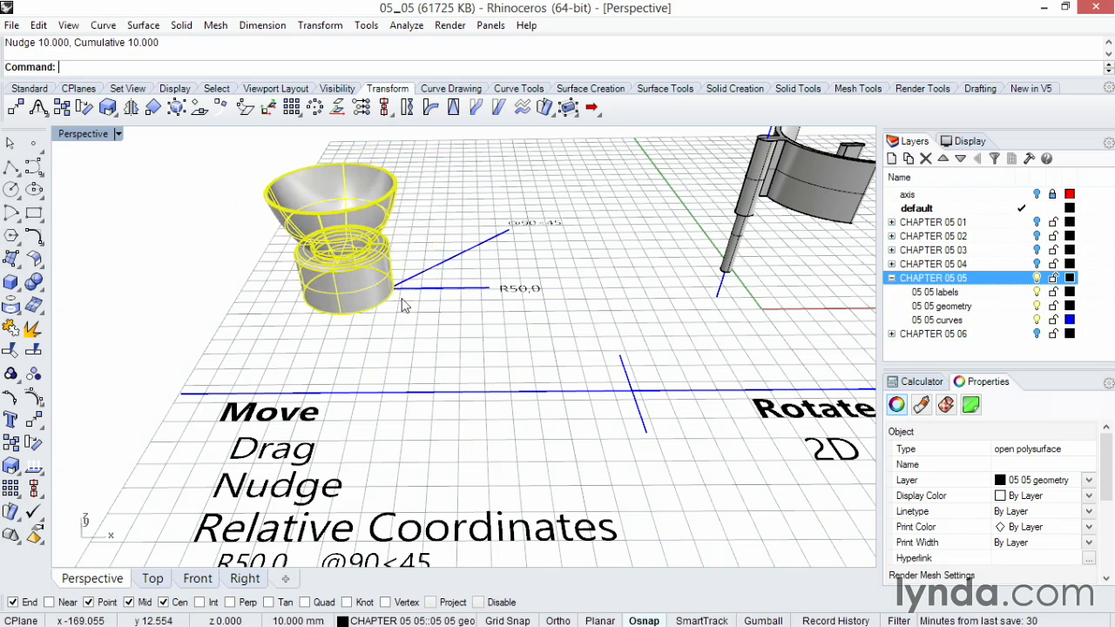
key(alt+Right)
key(alt+Right)
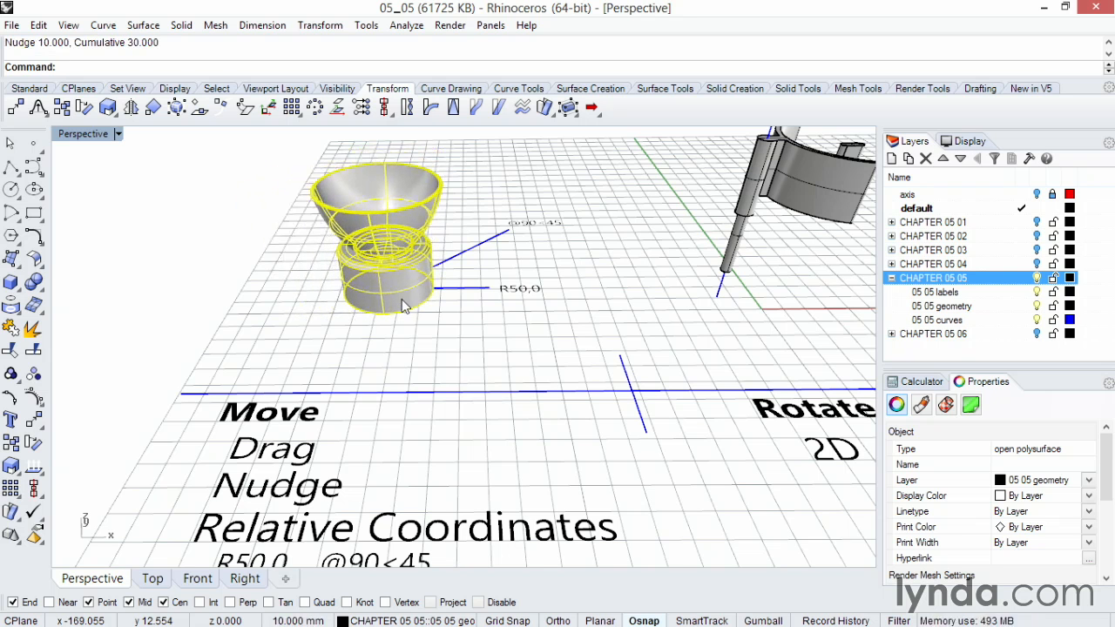
Step: Move the vase with the Move command from a base point to the relative coordinate r50,0, then undo the move
click(444, 321)
scroll(446, 320, up, 5)
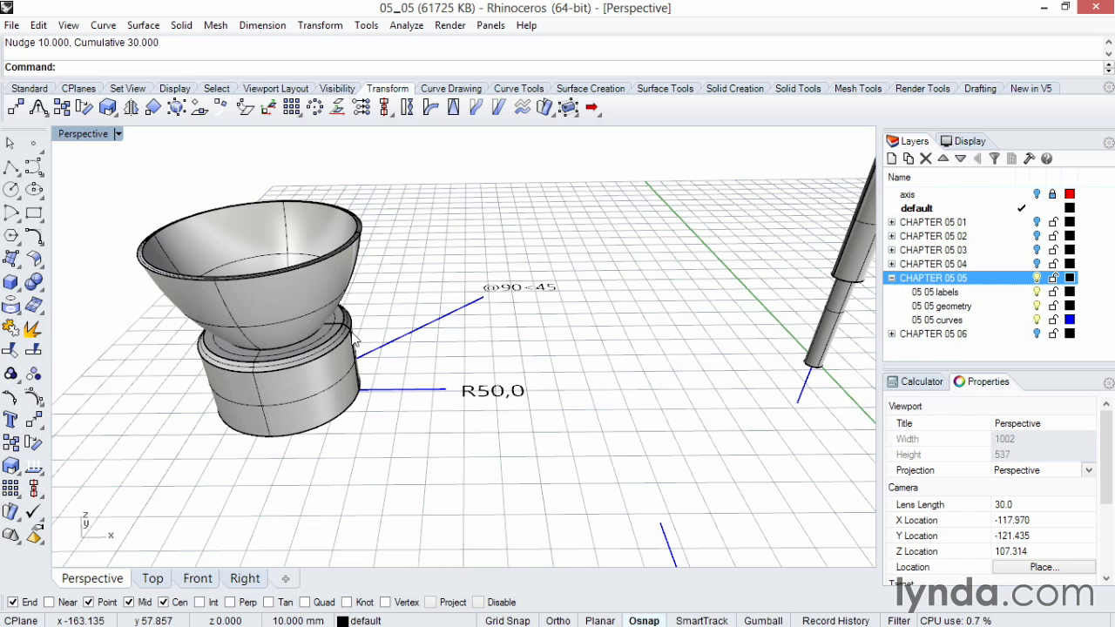
click(355, 338)
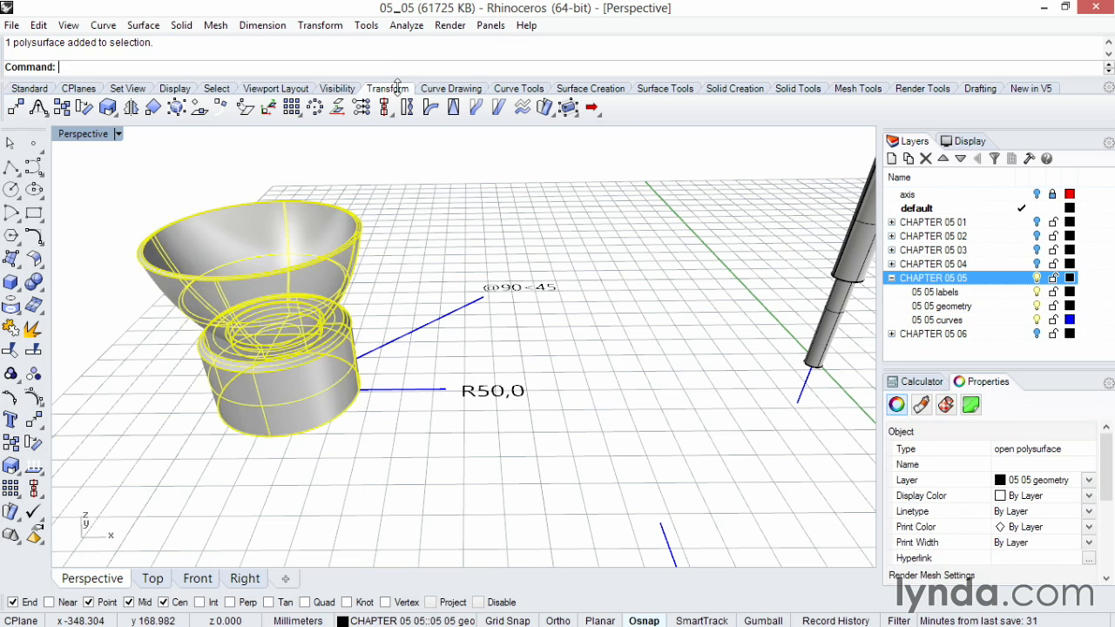
click(324, 26)
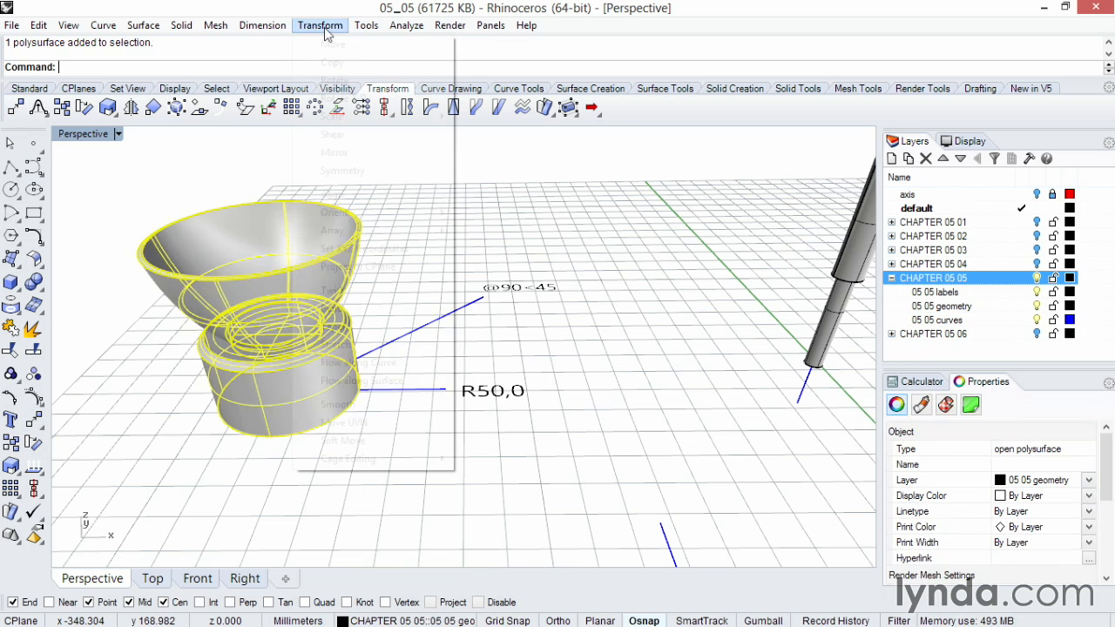
click(35, 422)
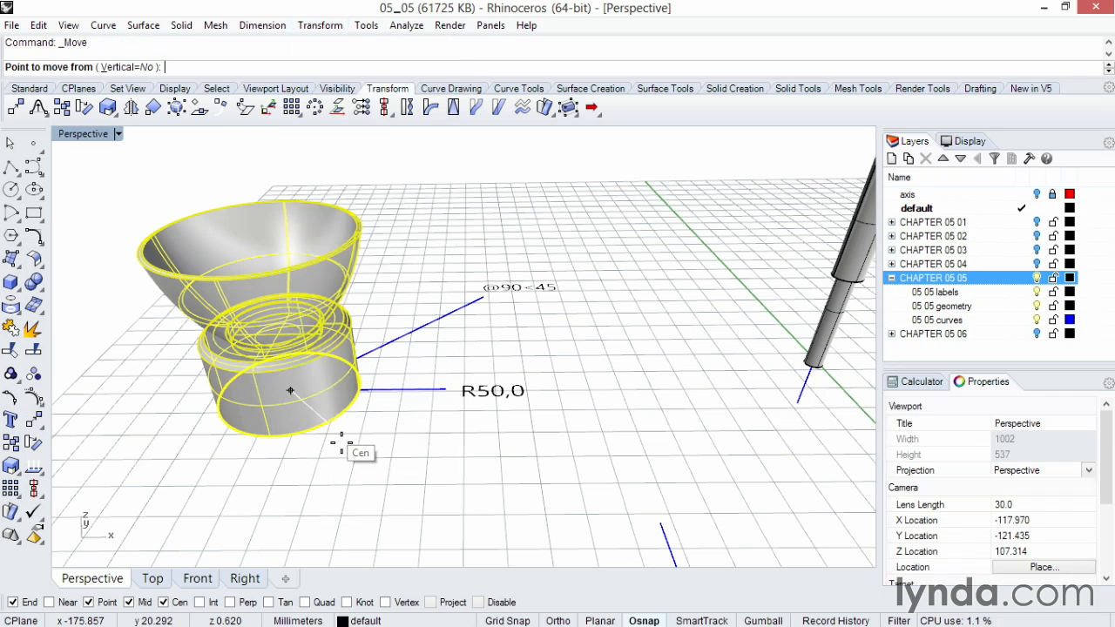
click(165, 603)
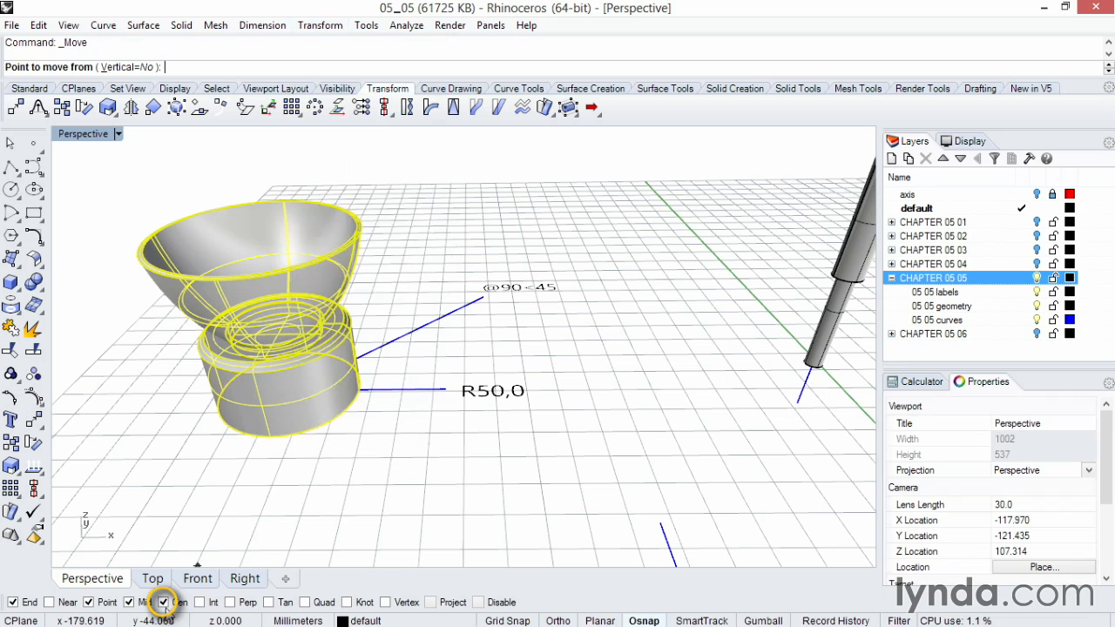
click(339, 455)
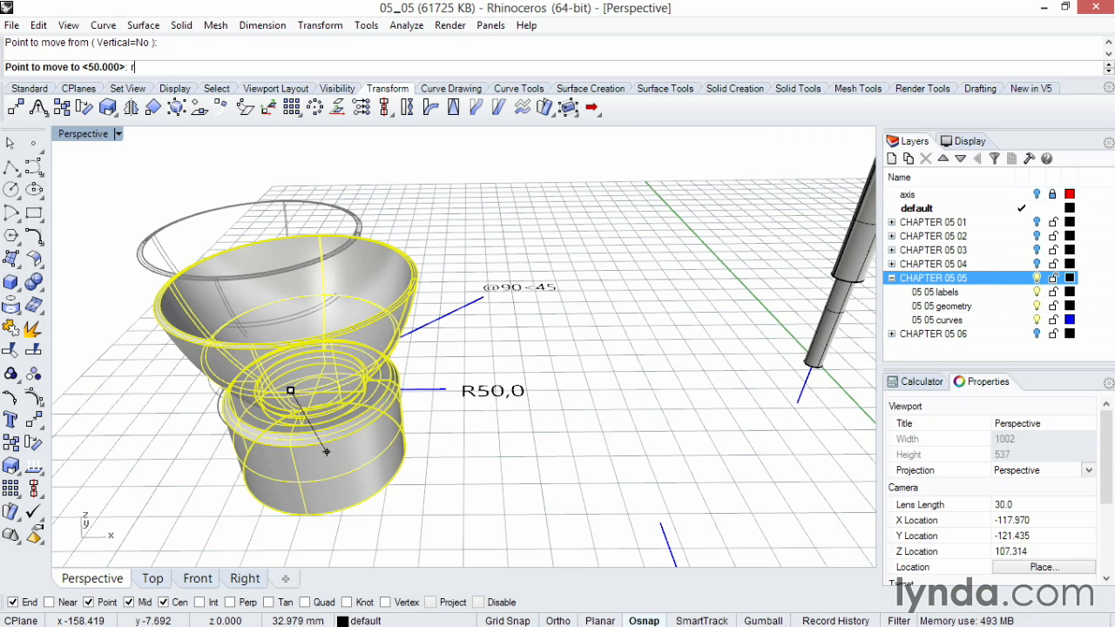
text(r50,0)
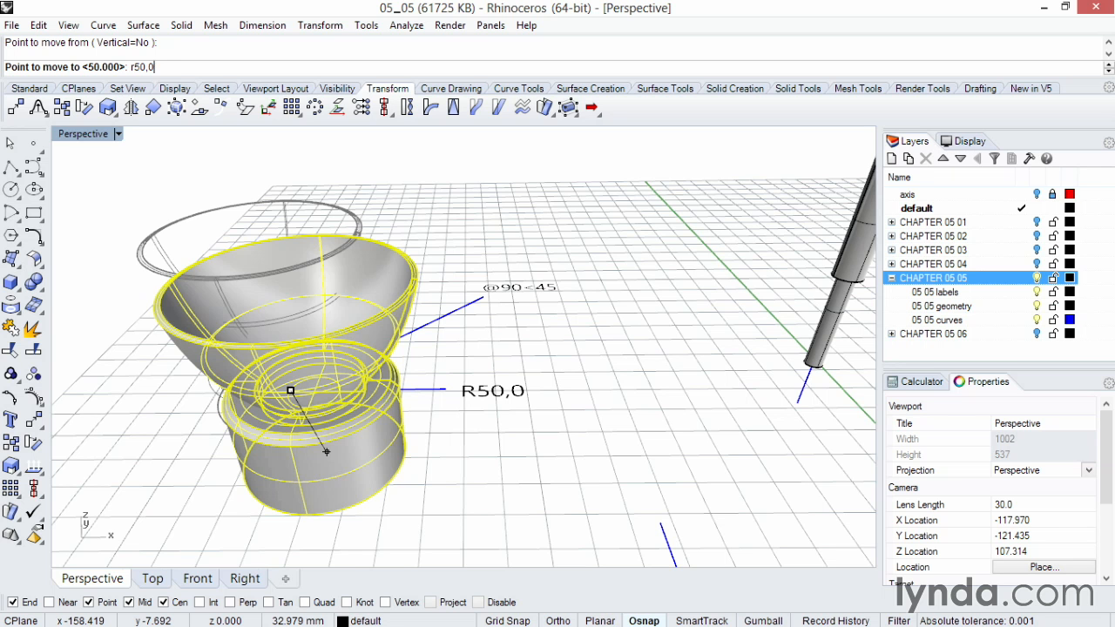
key(Return)
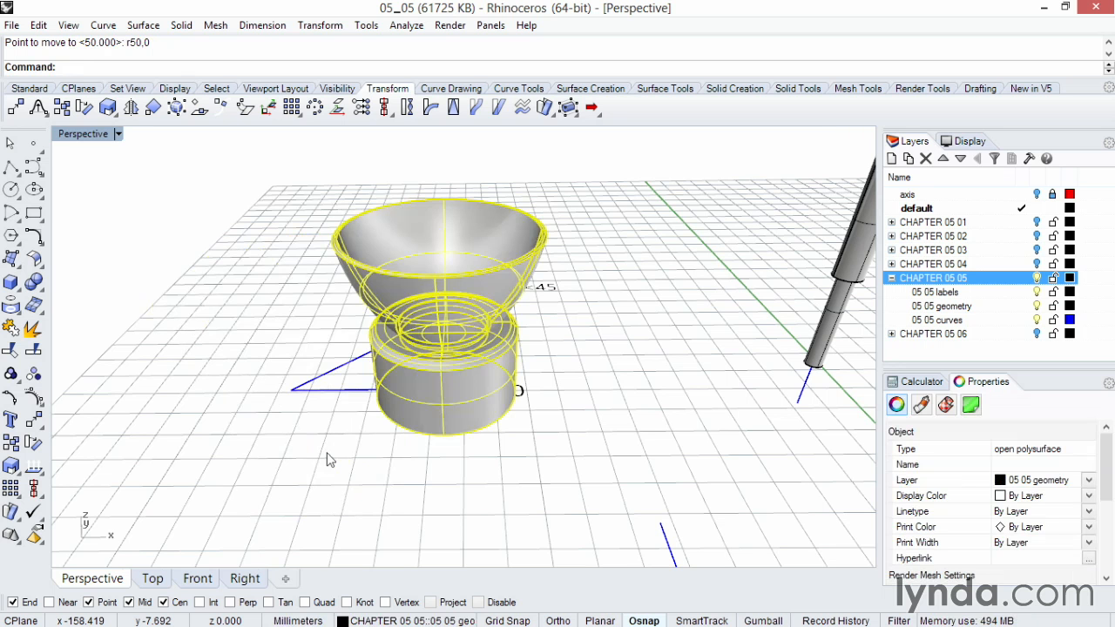
key(ctrl+z)
key(Escape)
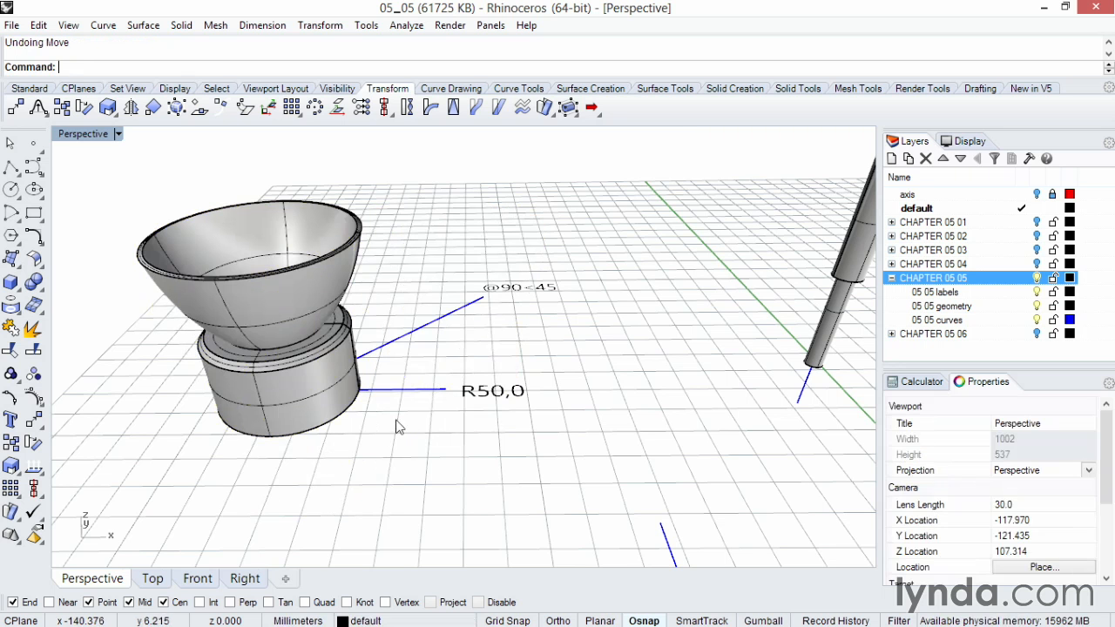
click(358, 408)
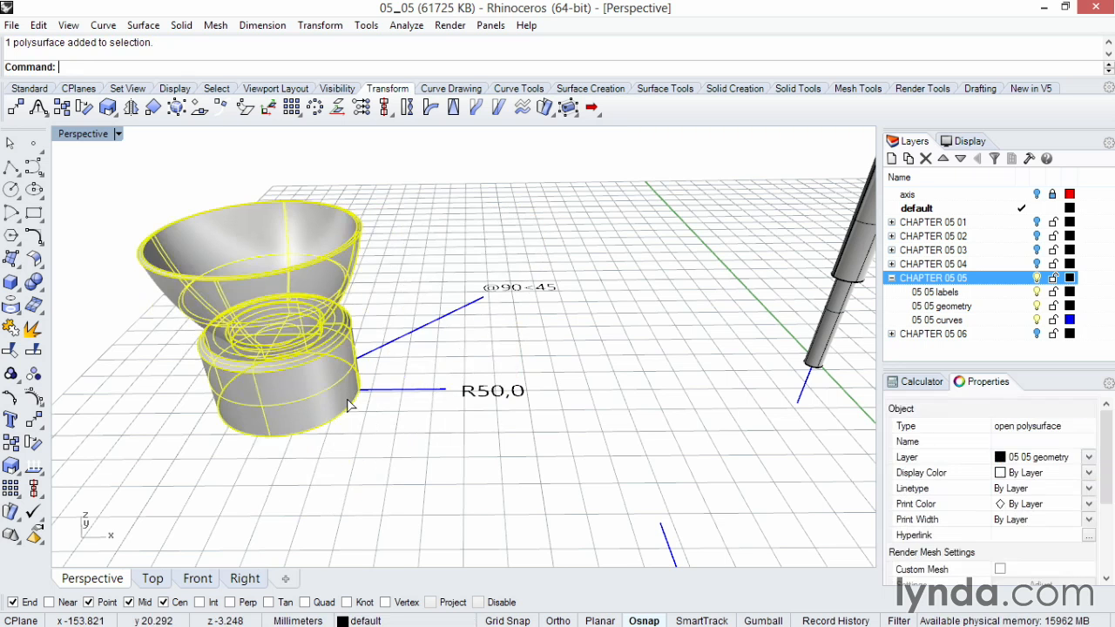
click(34, 422)
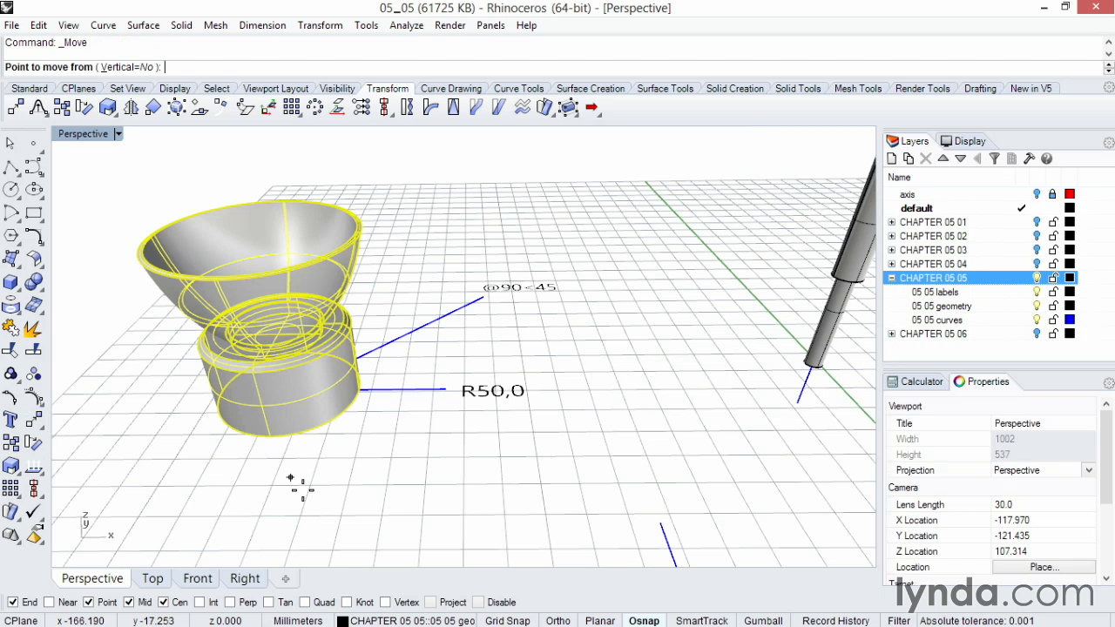
click(314, 454)
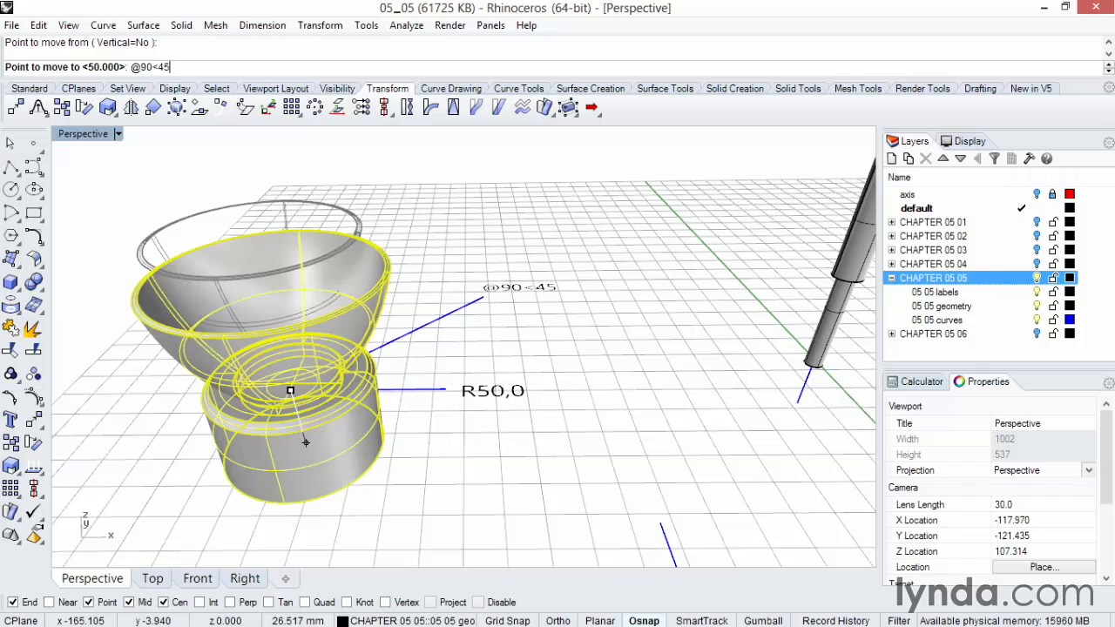
key(Return)
click(502, 355)
right_drag(502, 355, 494, 358)
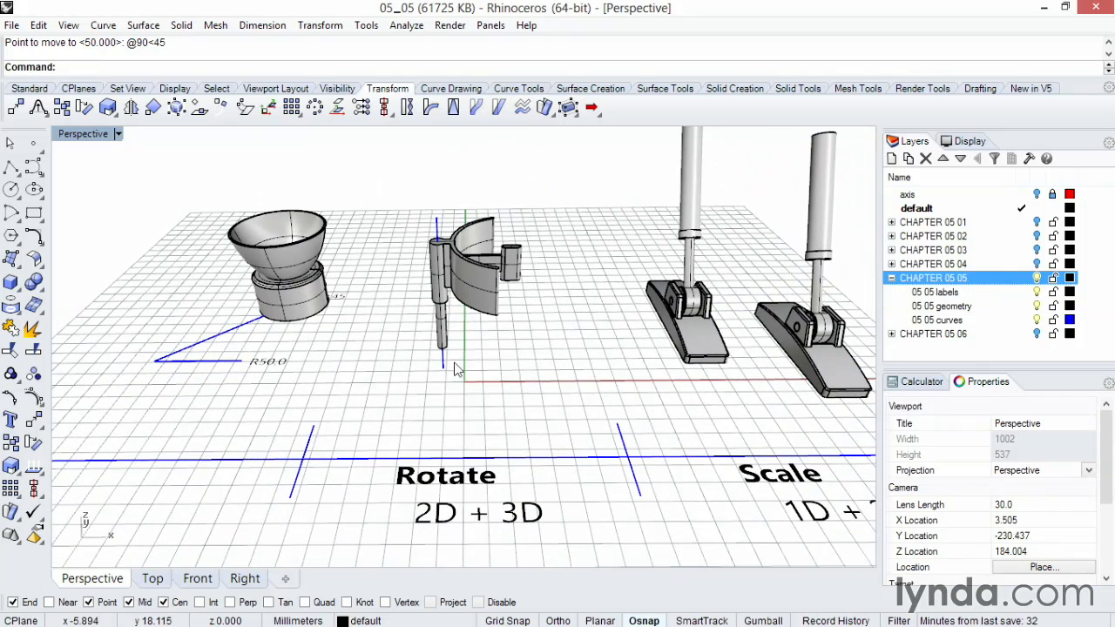
Step: Select the hinge assembly and rotate it 2-D about the base of its pin, then undo the rotation
drag(411, 224, 410, 203)
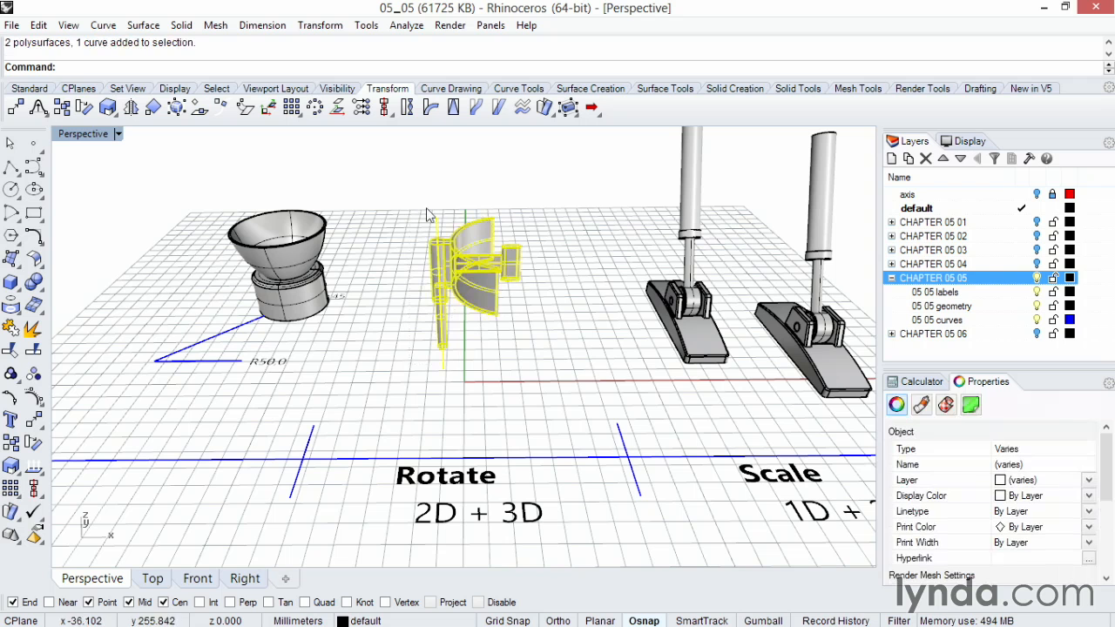
click(35, 445)
right_drag(375, 444, 420, 431)
click(403, 391)
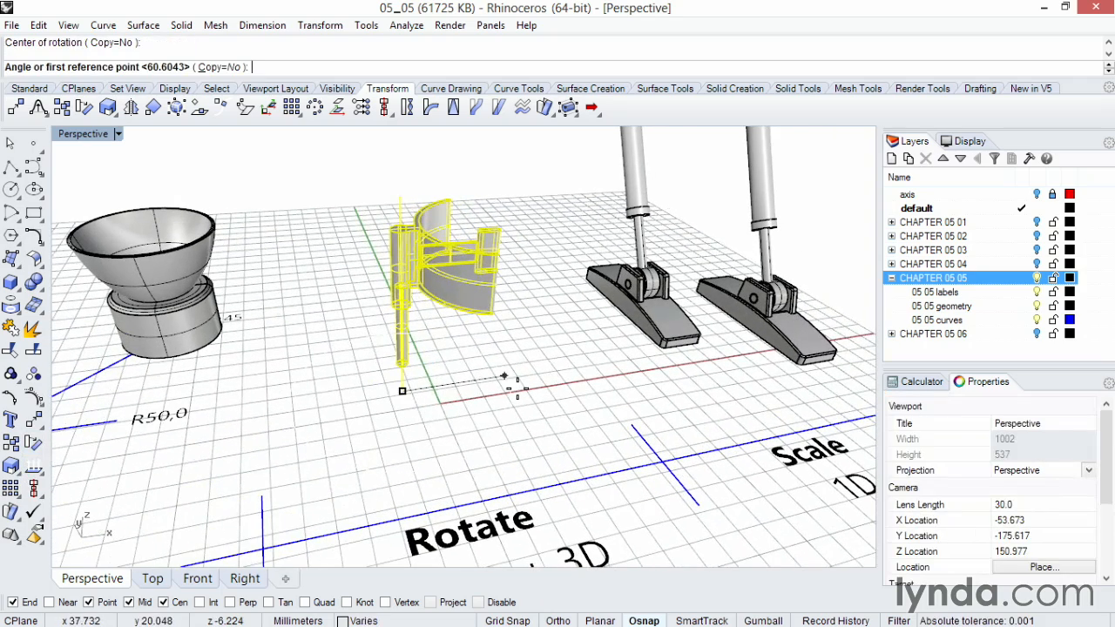
click(481, 354)
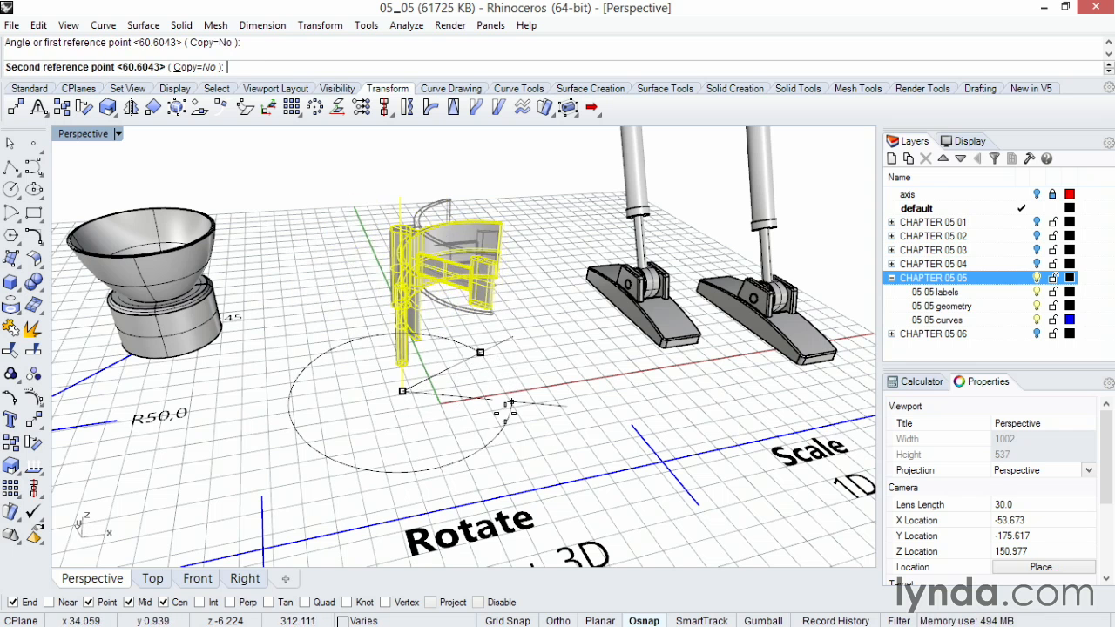
click(500, 390)
key(ctrl+z)
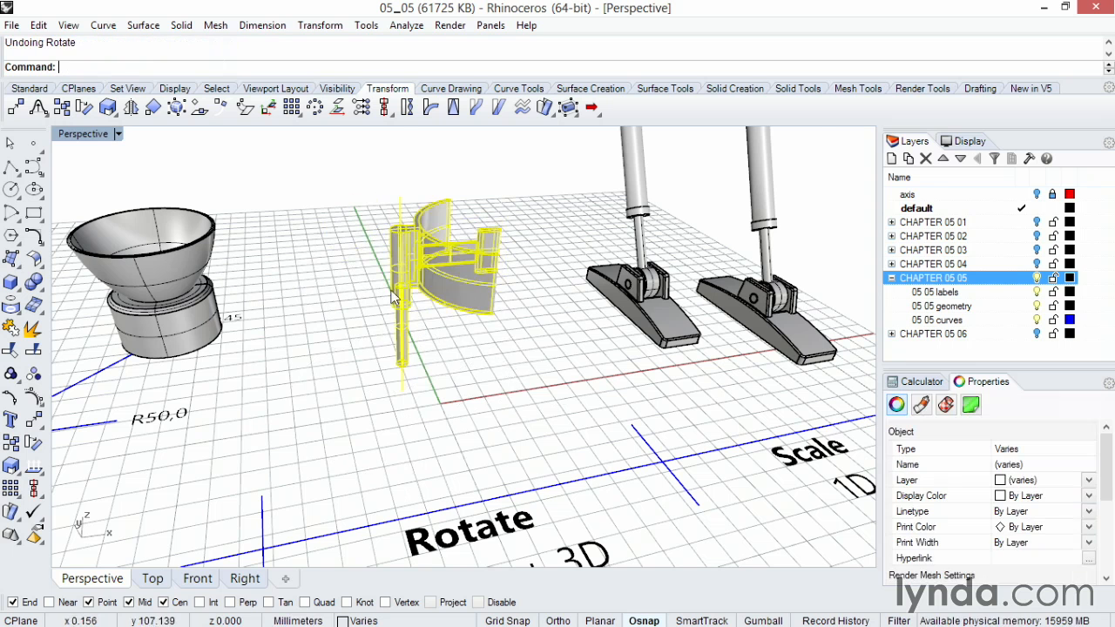
Step: Switch to the four-viewport layout and use Rotate 2-D in the Front view to tilt the hinge assembly about its pin base
double_click(84, 136)
scroll(300, 431, up, 4)
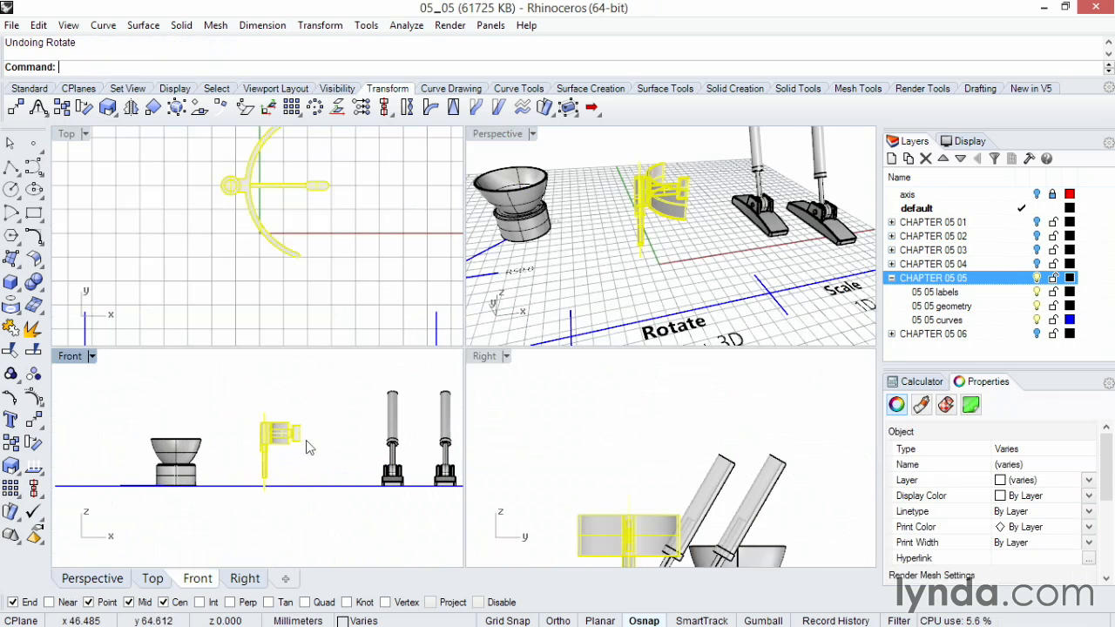
click(32, 444)
click(247, 503)
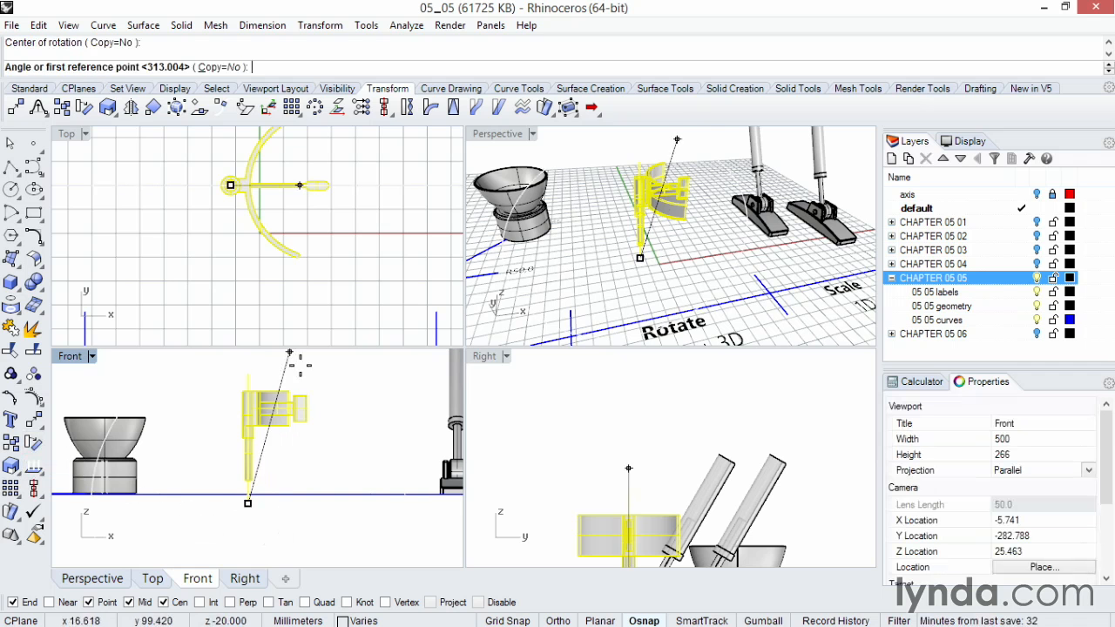
click(247, 372)
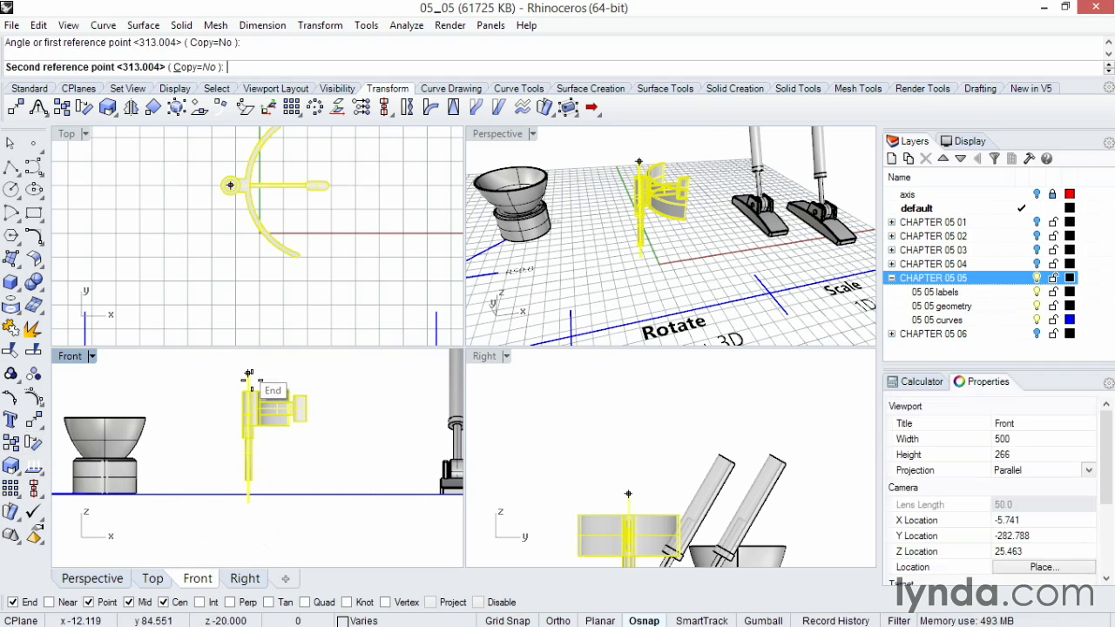
click(207, 380)
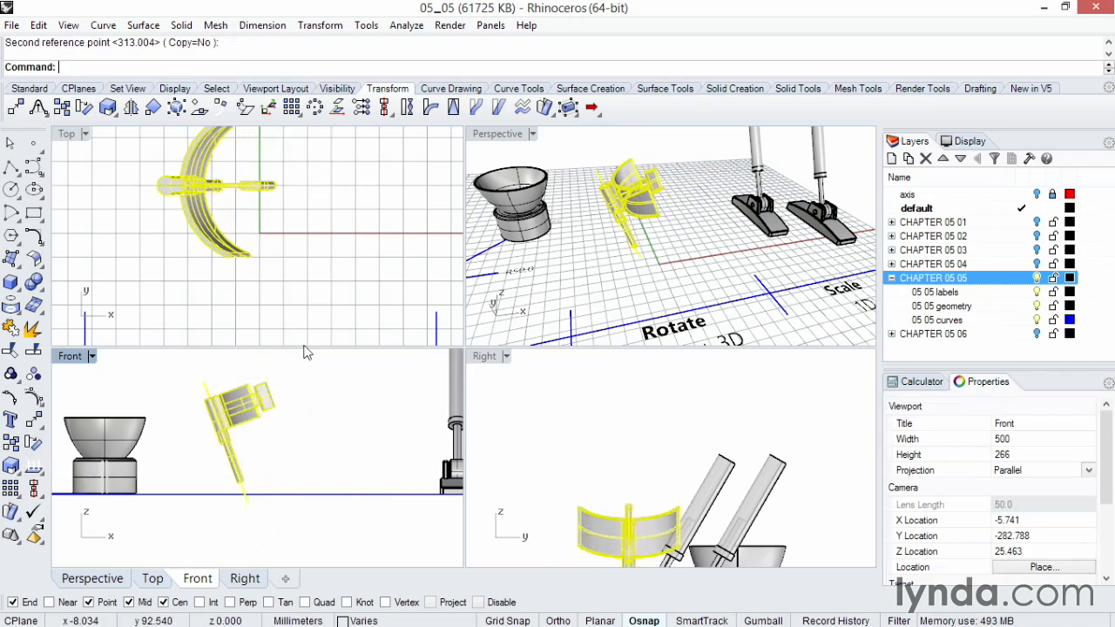
Step: Maximize the Perspective view and use Rotate 3-D to turn the hinge assembly about an axis along its pin
double_click(498, 135)
right_drag(389, 283, 465, 350)
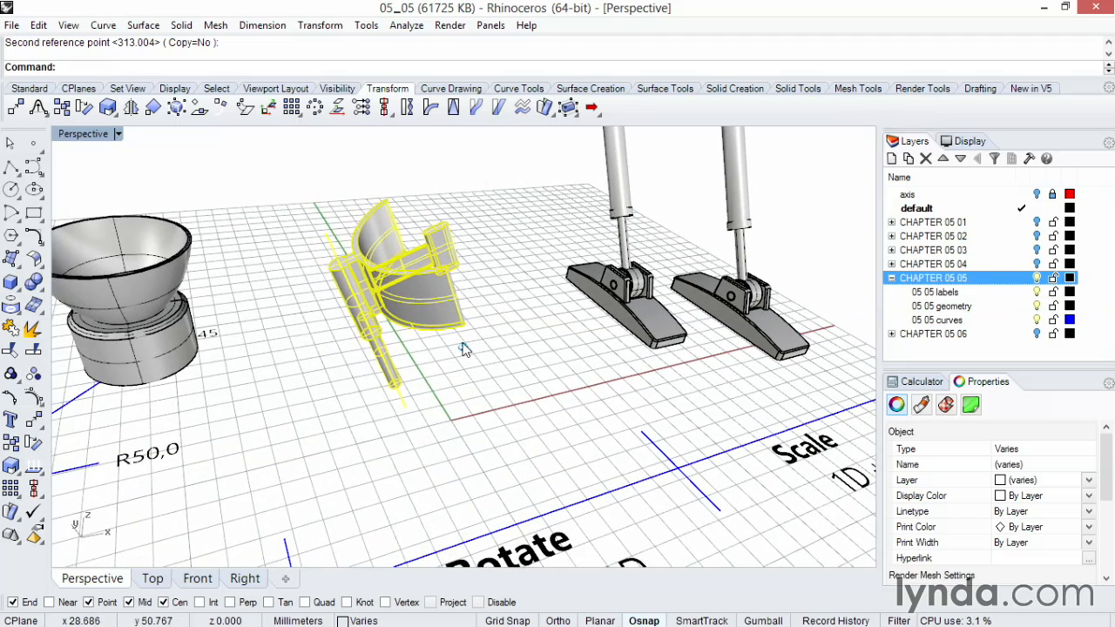
right_click(34, 443)
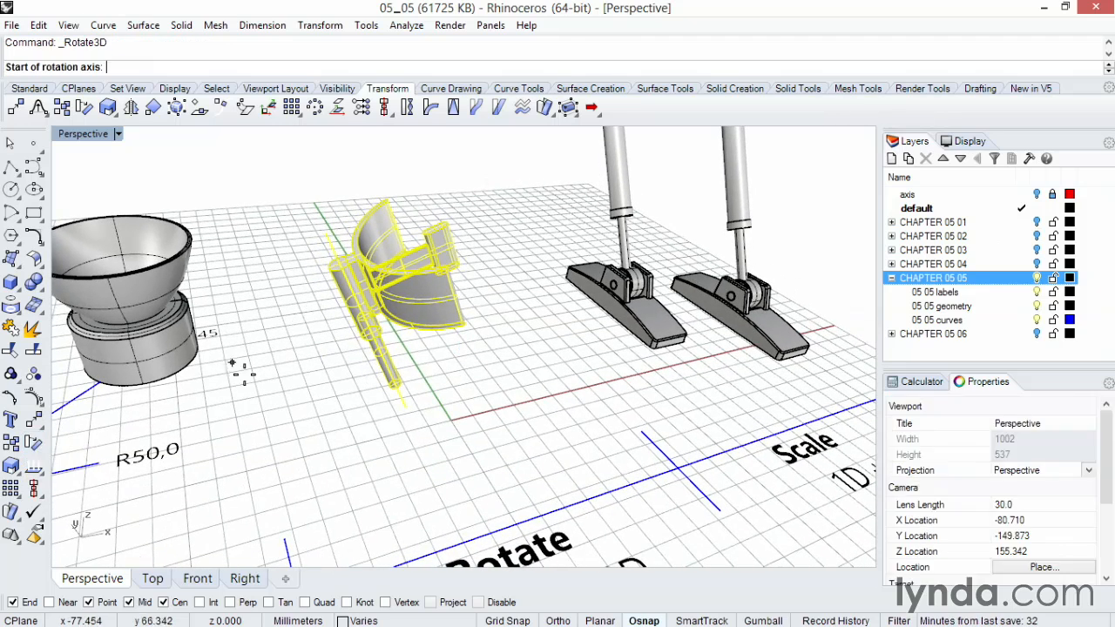
click(325, 234)
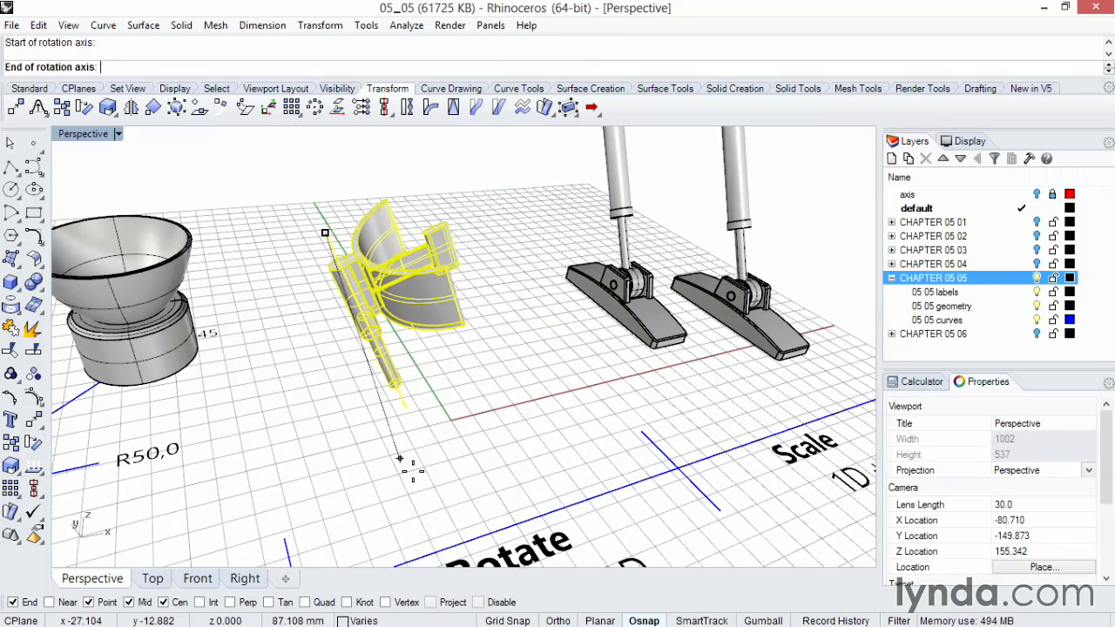
click(424, 435)
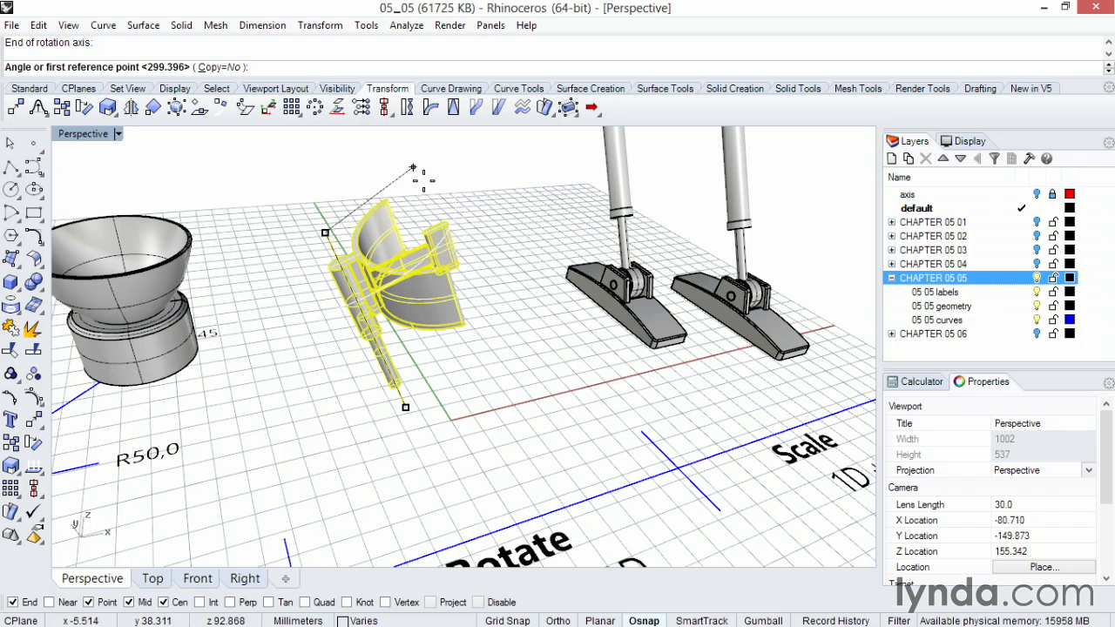
click(460, 173)
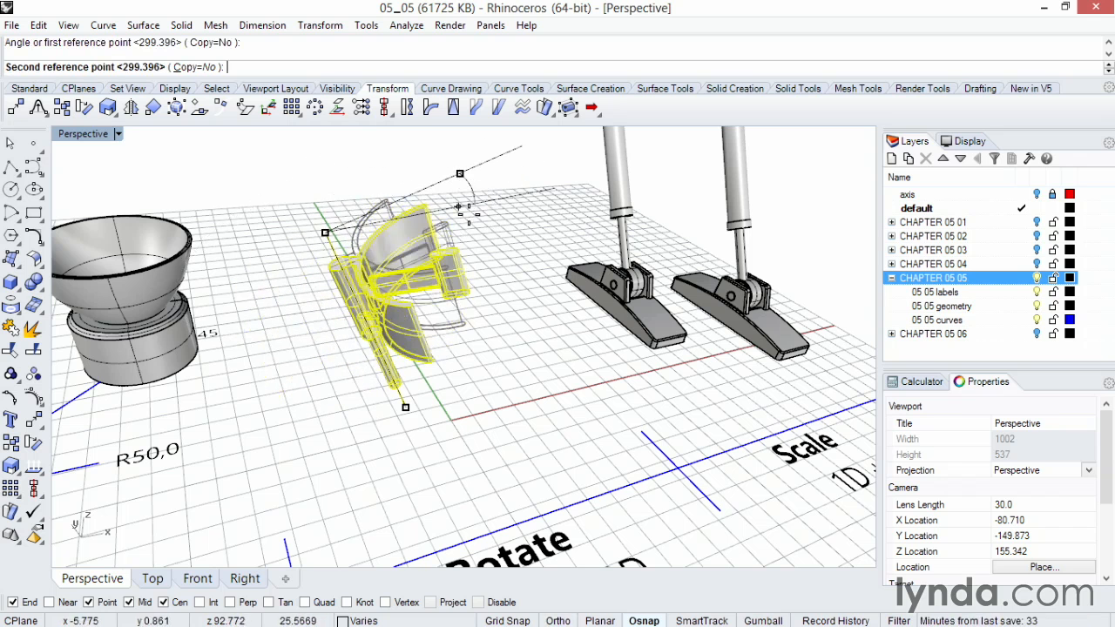
click(488, 169)
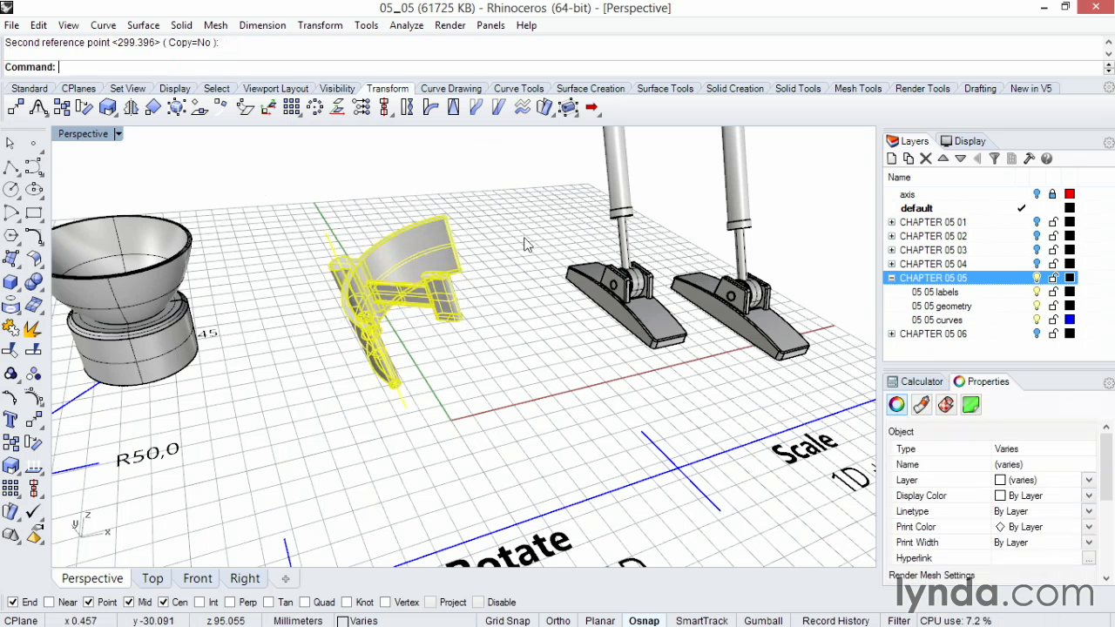
key(Escape)
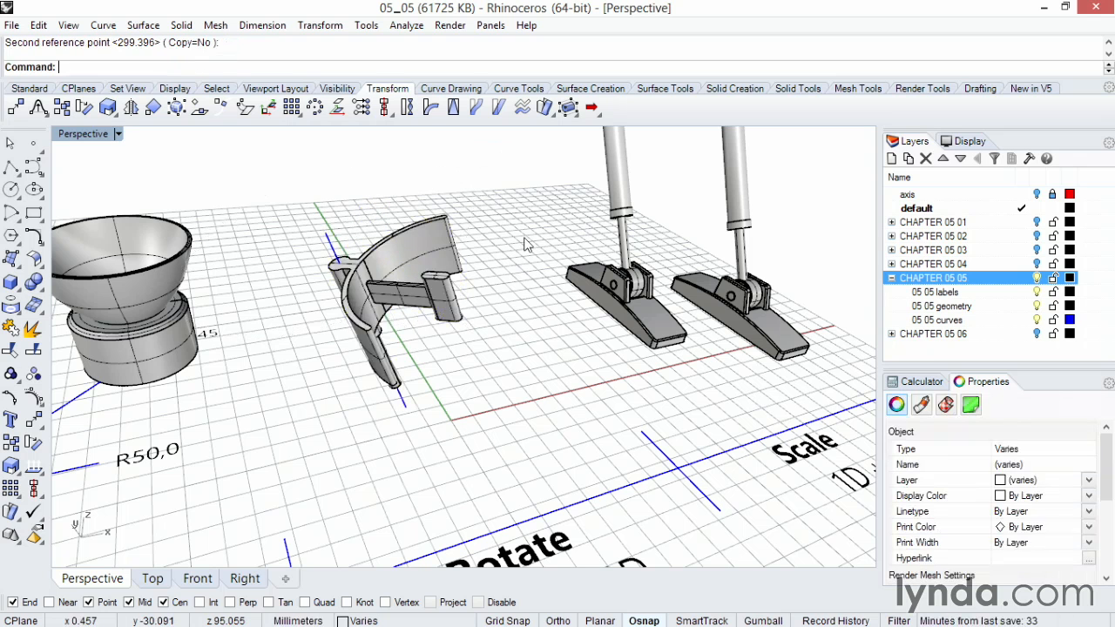
Step: Return to the four-viewport layout and select the right hinge's piston rod
right_drag(525, 245, 468, 268)
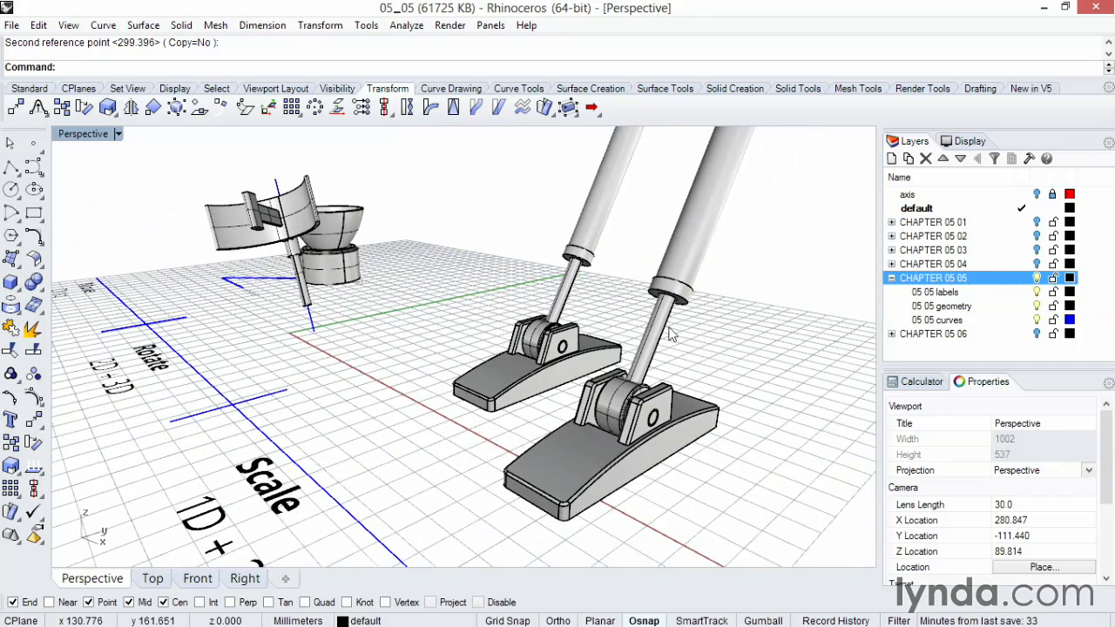
double_click(87, 137)
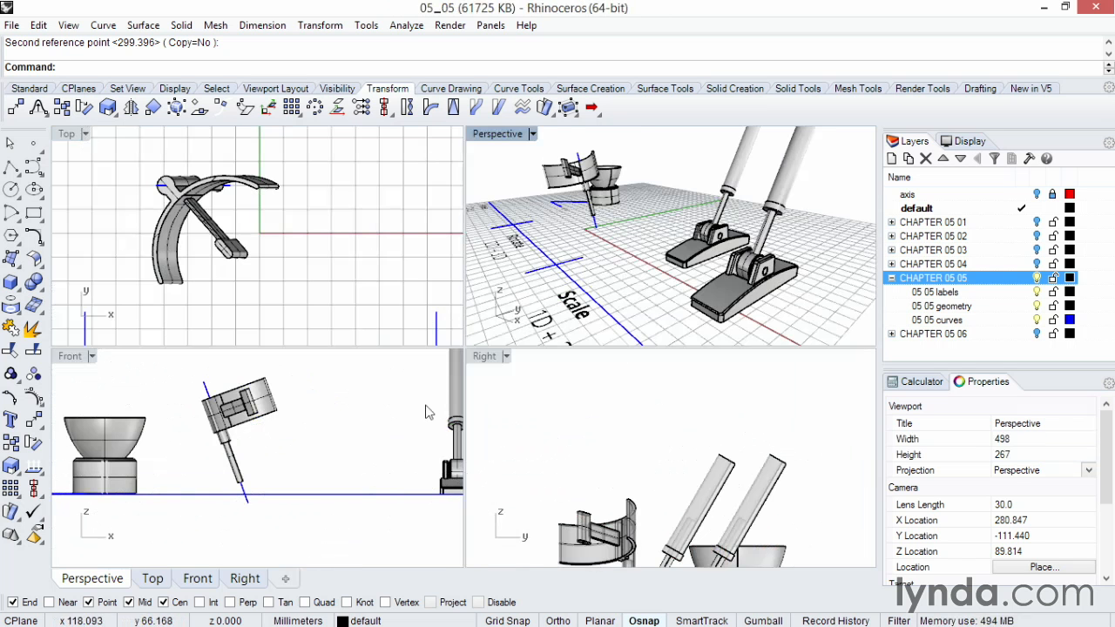
right_drag(649, 459, 711, 346)
drag(799, 226, 770, 191)
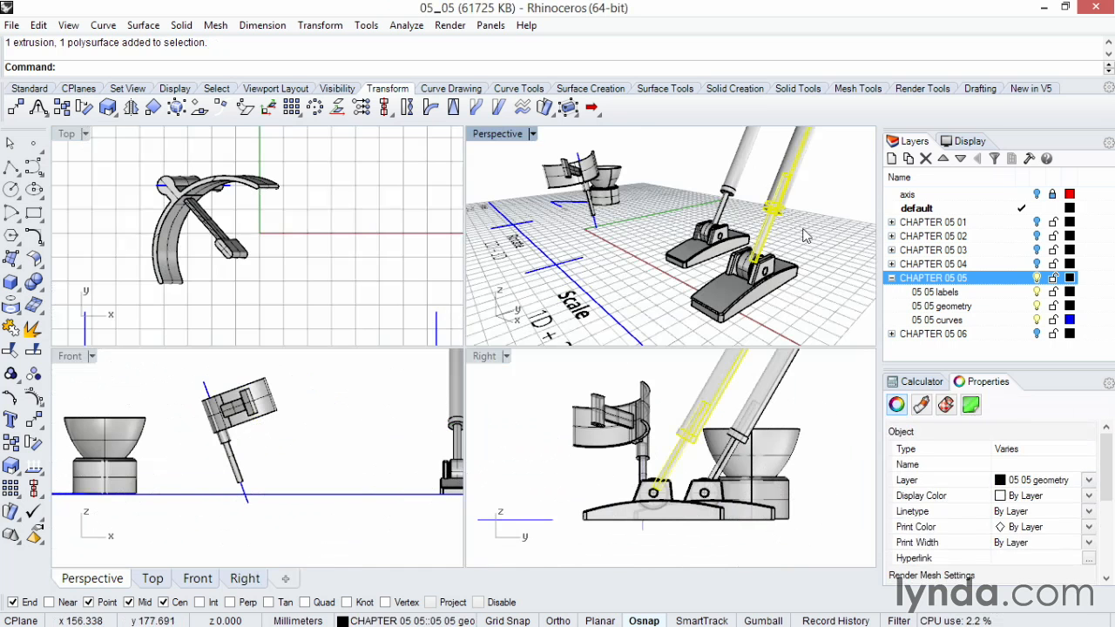
right_drag(676, 231, 674, 240)
mouse_move(687, 487)
right_down()
mouse_move(690, 479)
mouse_move(687, 499)
right_up()
Step: Ghost the Right view and rotate the piston rod about its pin so it stands vertical, using Ortho
key(ctrl+alt+g)
scroll(685, 504, up, 5)
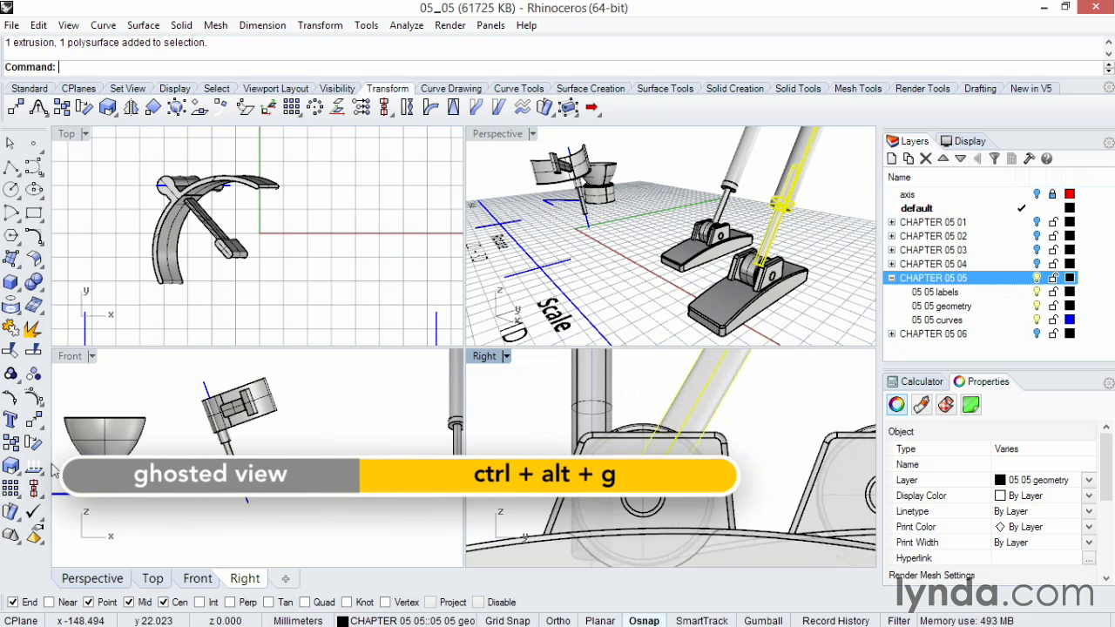
click(33, 444)
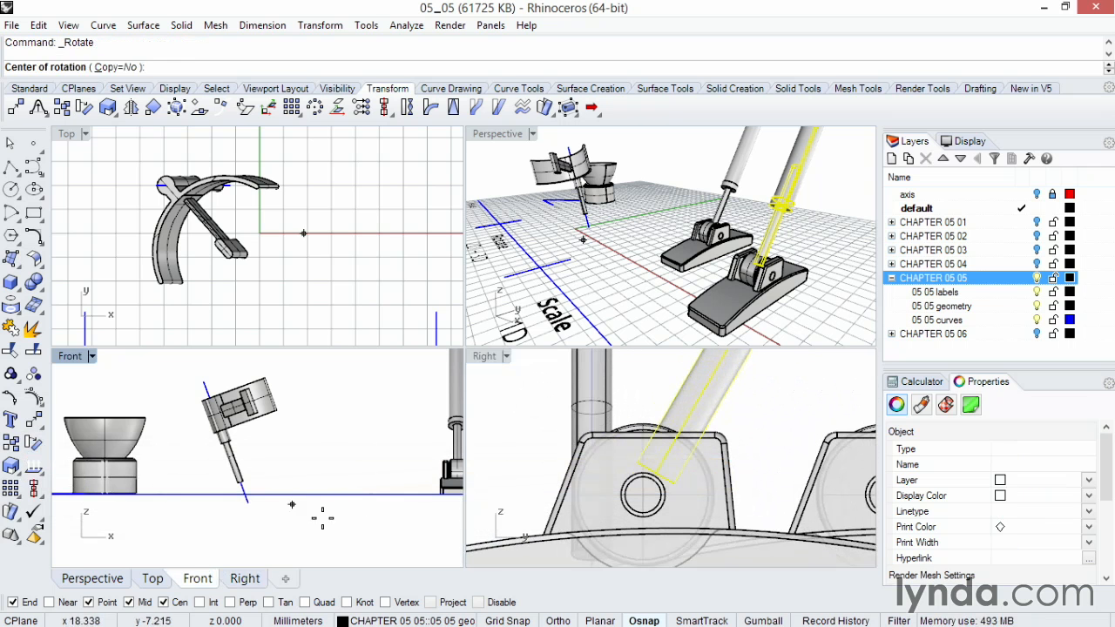
click(655, 525)
scroll(655, 525, down, 5)
scroll(665, 525, down, 1)
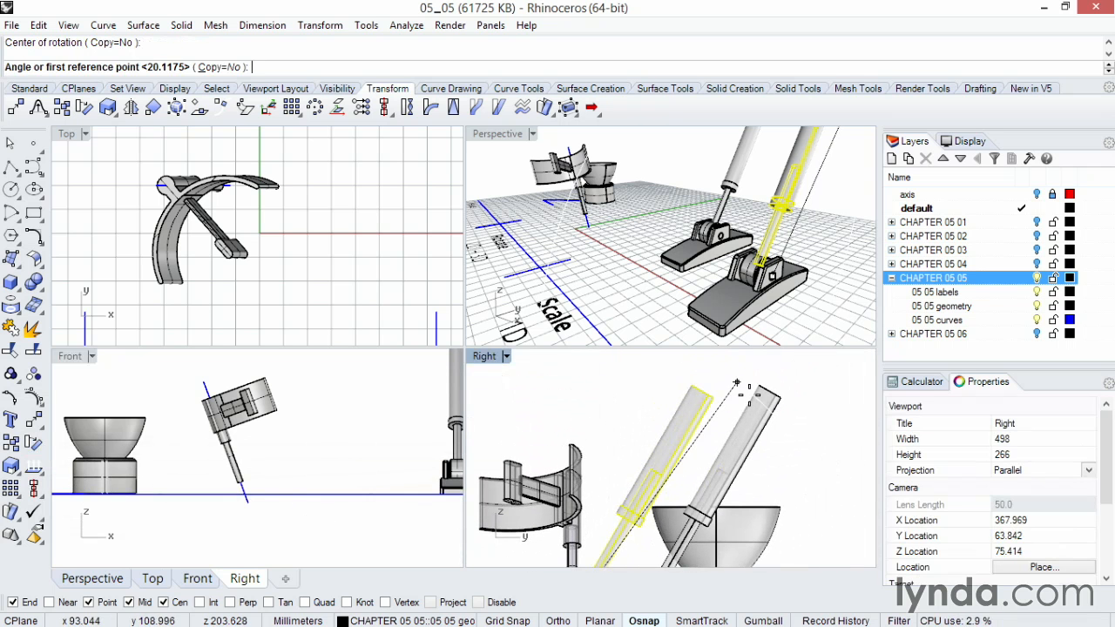
scroll(708, 397, up, 3)
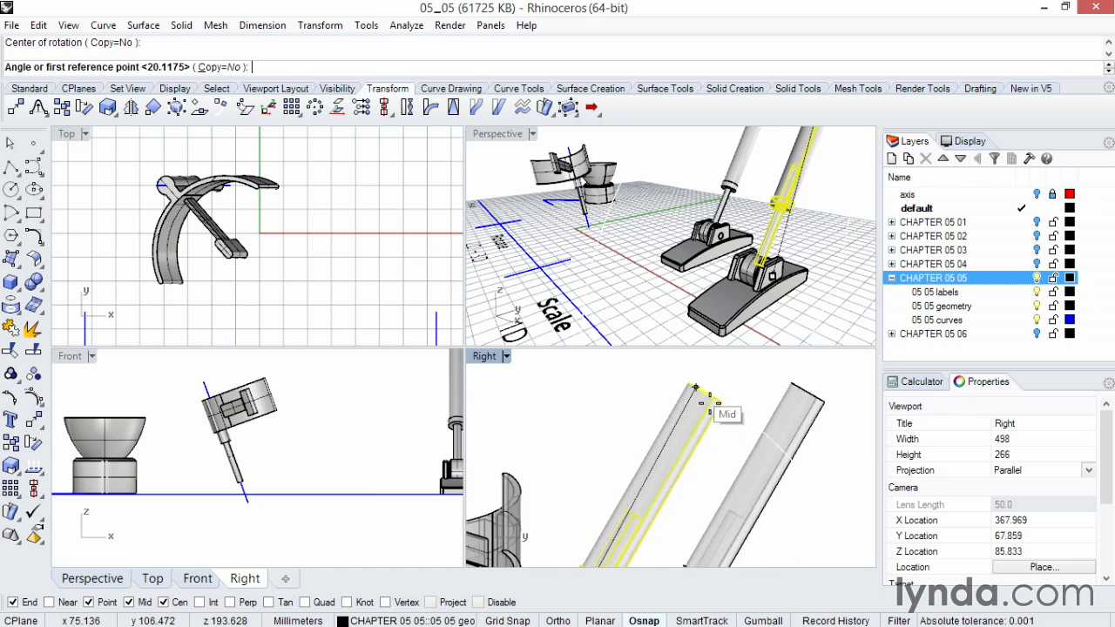
click(713, 394)
scroll(716, 392, up, 1)
scroll(716, 392, down, 3)
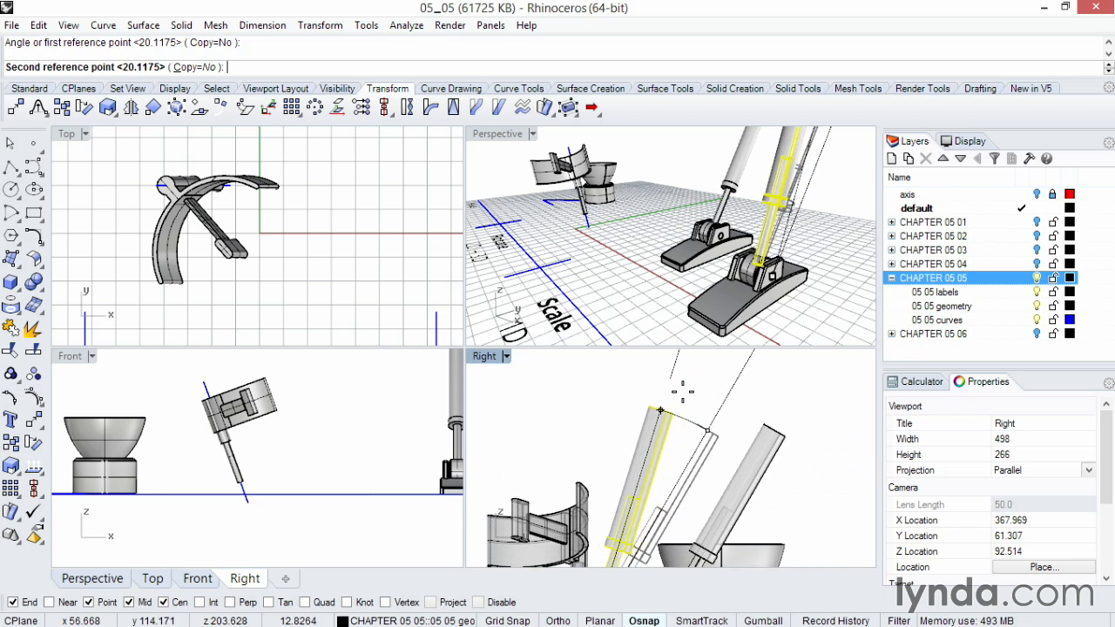
key(F8)
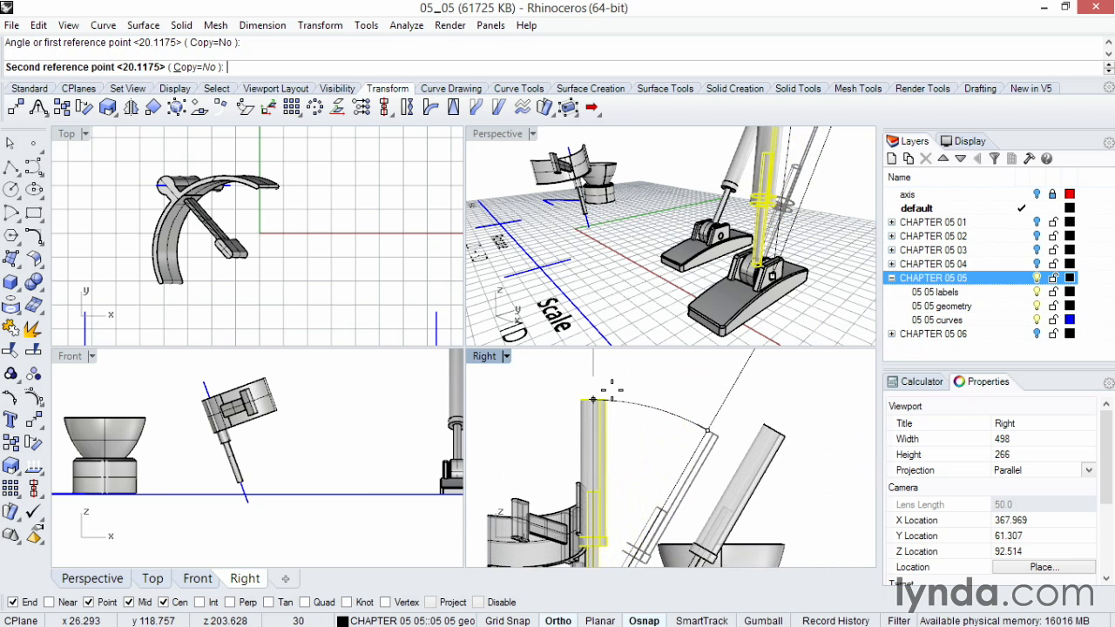
key(F8)
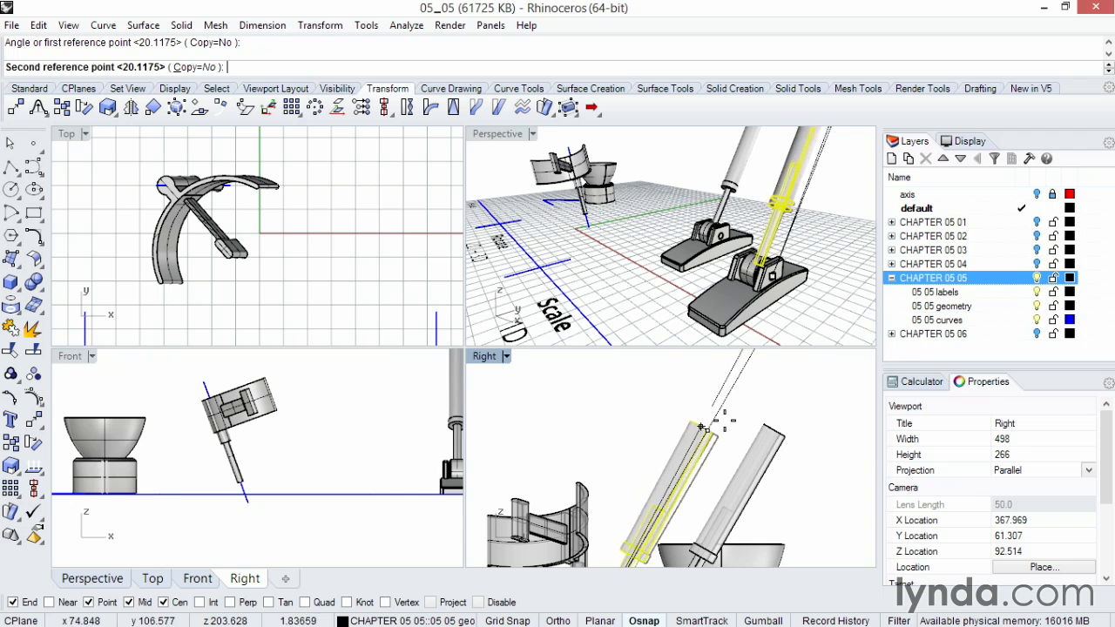
key(F8)
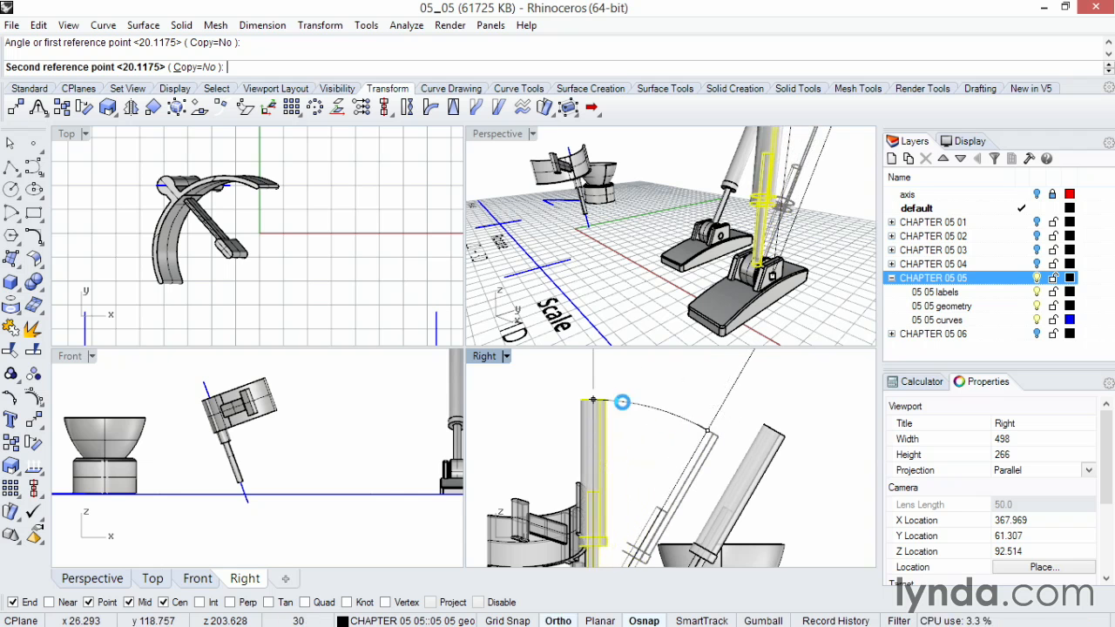
click(621, 403)
click(639, 283)
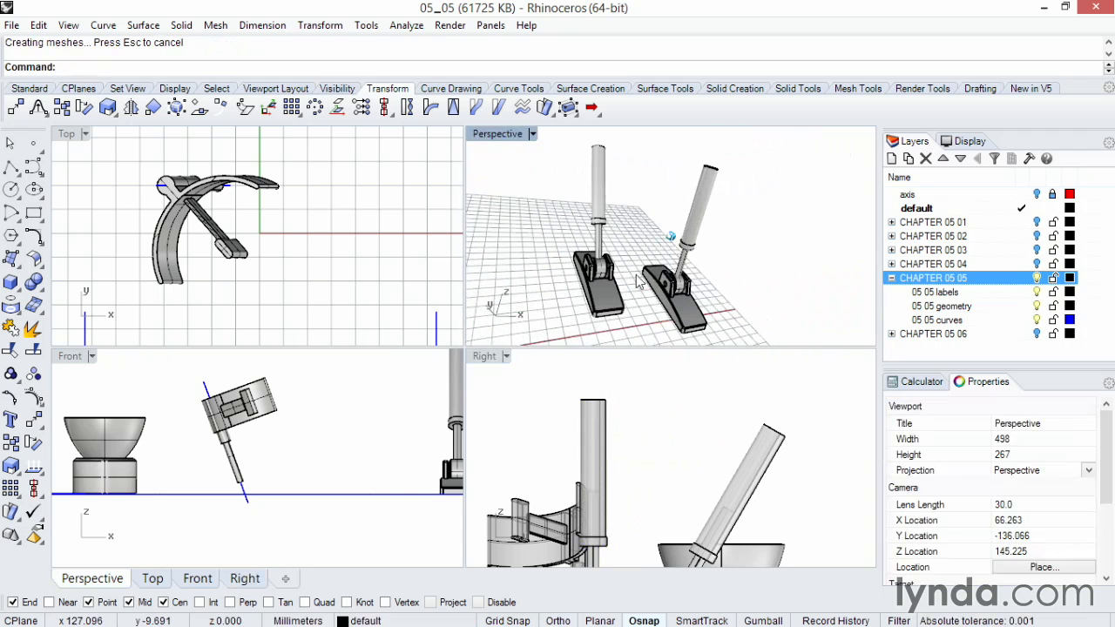
Step: Start Scale 1-D, select the vertical piston rod and switch the Perspective view to Ghosted
right_drag(639, 282, 623, 272)
scroll(624, 272, up, 4)
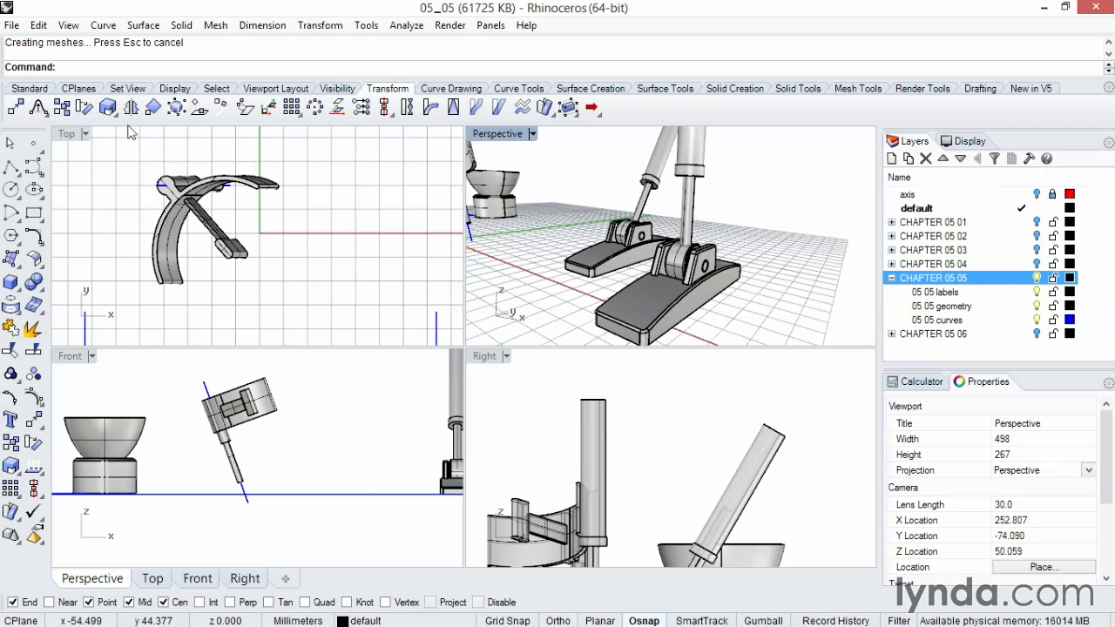
click(116, 113)
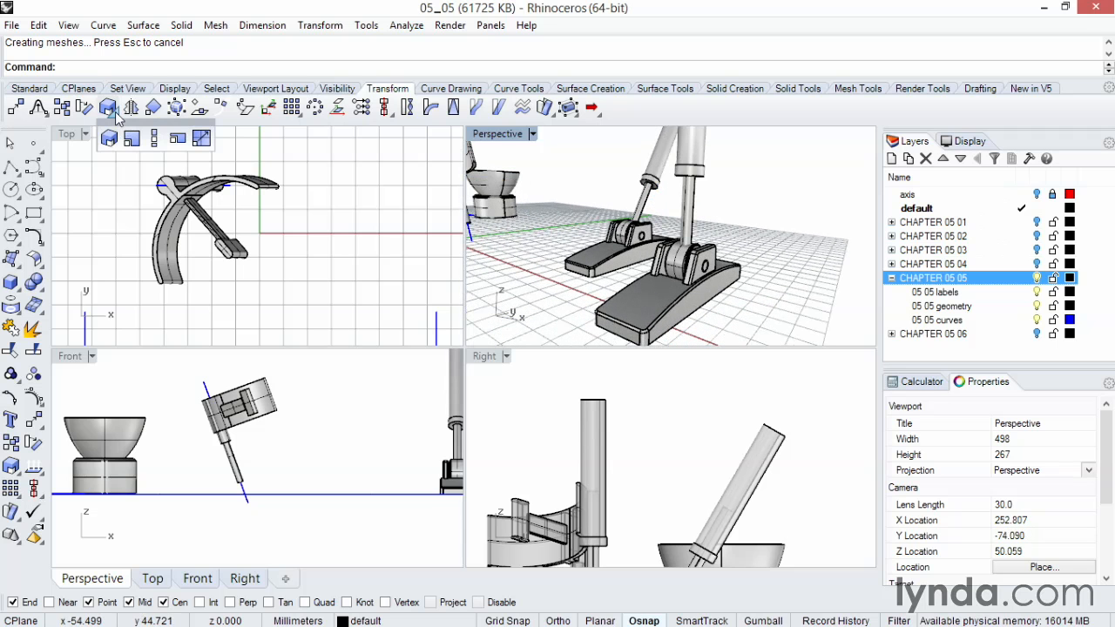
click(153, 139)
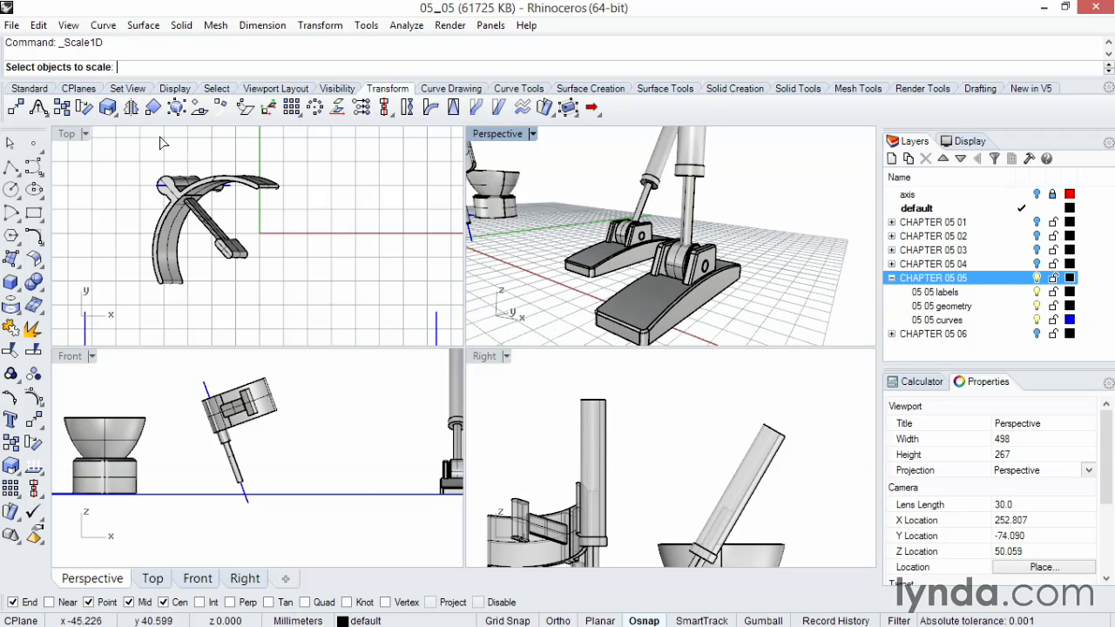
scroll(645, 224, up, 3)
scroll(682, 228, up, 5)
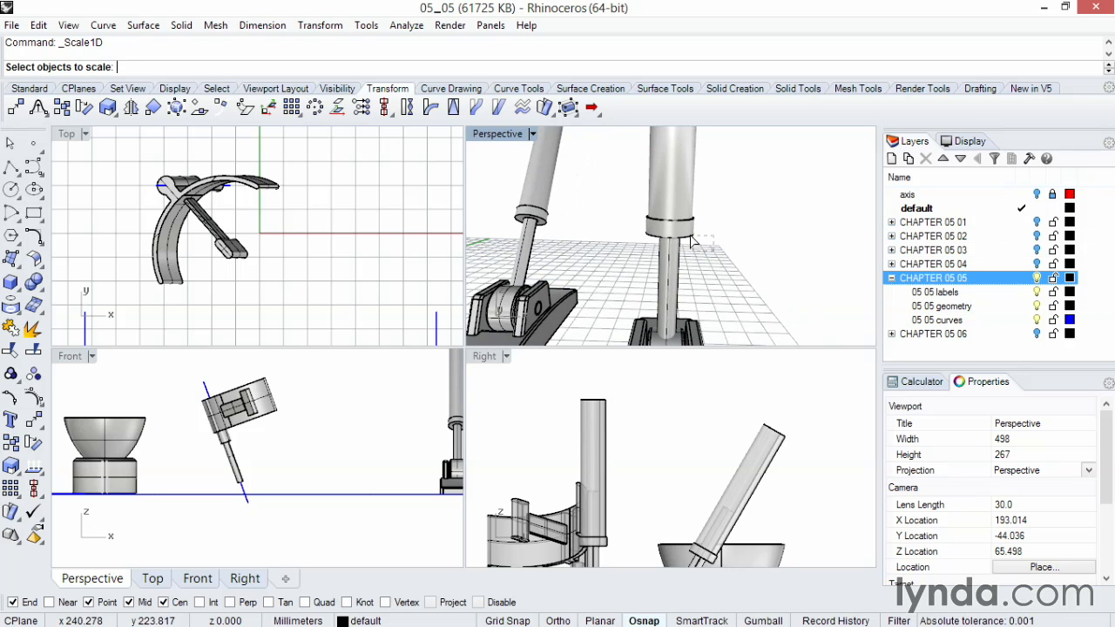
click(653, 221)
right_drag(655, 222, 740, 262)
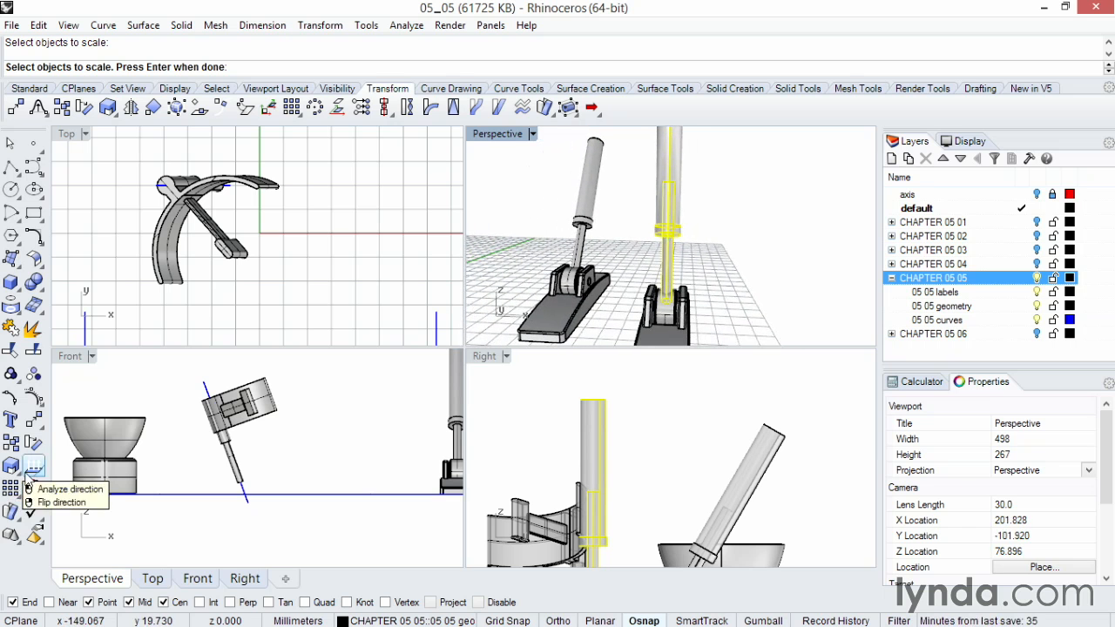
click(108, 107)
click(153, 140)
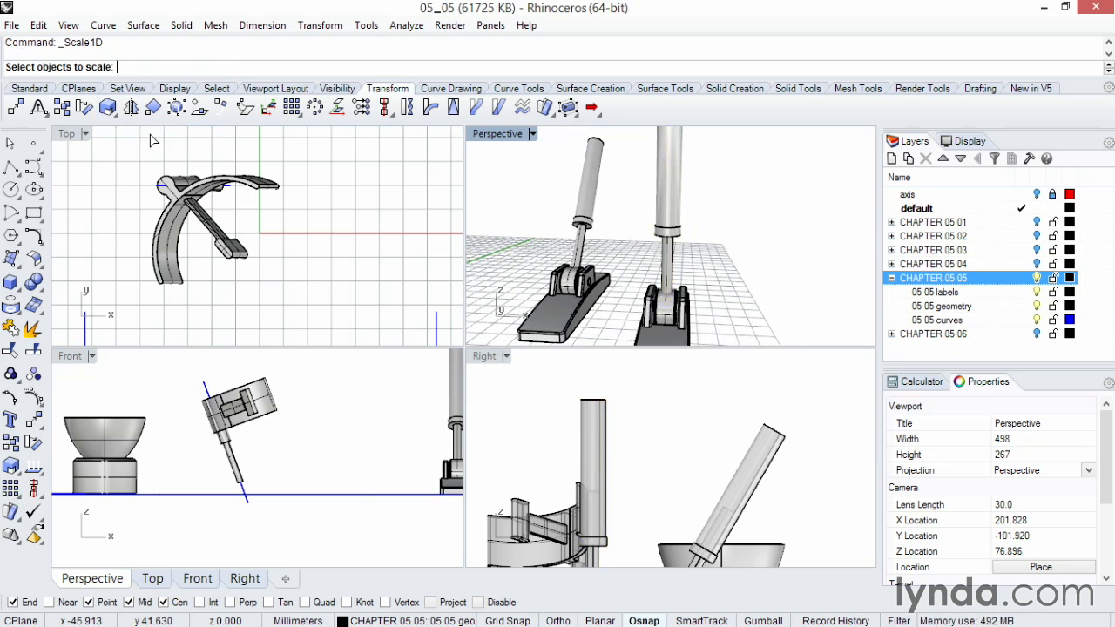
right_drag(722, 232, 713, 263)
click(649, 223)
right_drag(649, 223, 670, 203)
scroll(707, 257, up, 5)
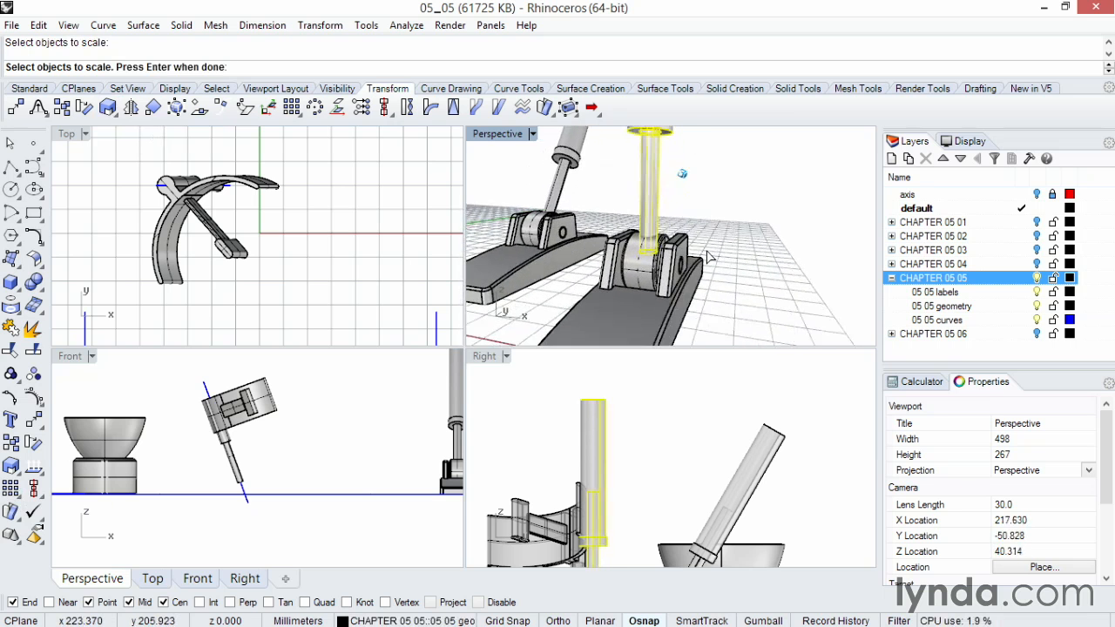
click(533, 135)
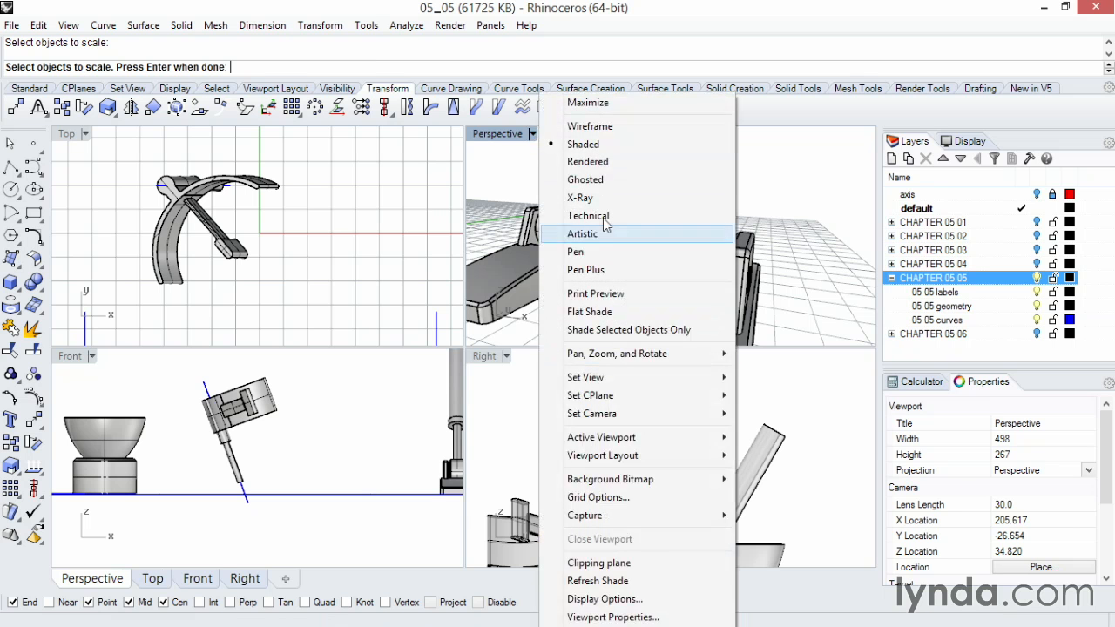
click(557, 180)
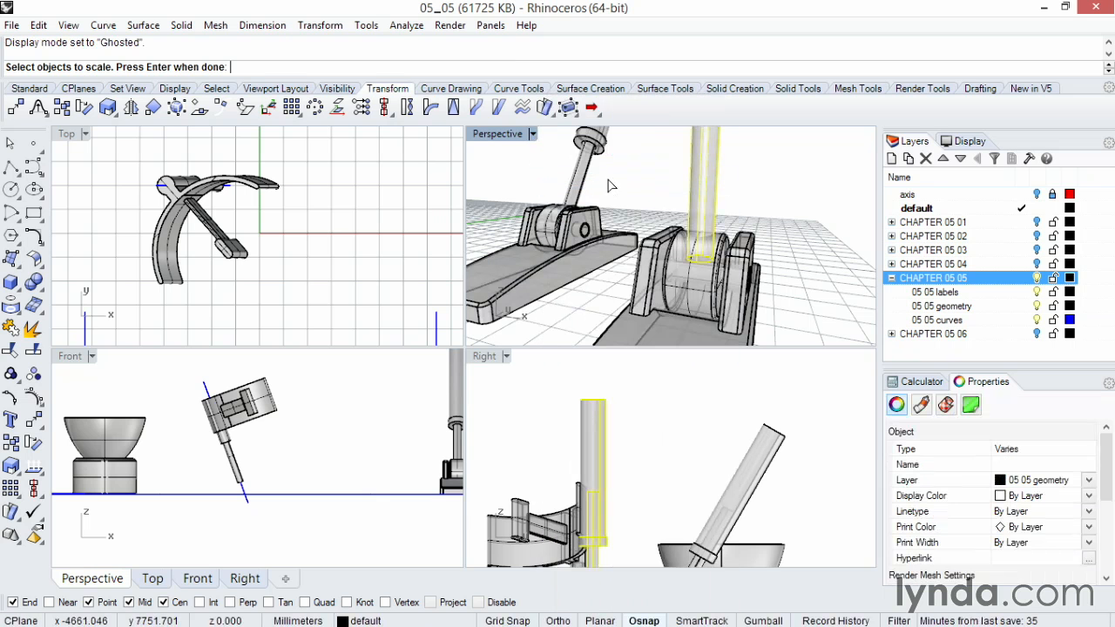
key(Return)
Step: Scale the piston rod 1-D from the midpoint of its base, stretching its top upward
scroll(694, 297, up, 3)
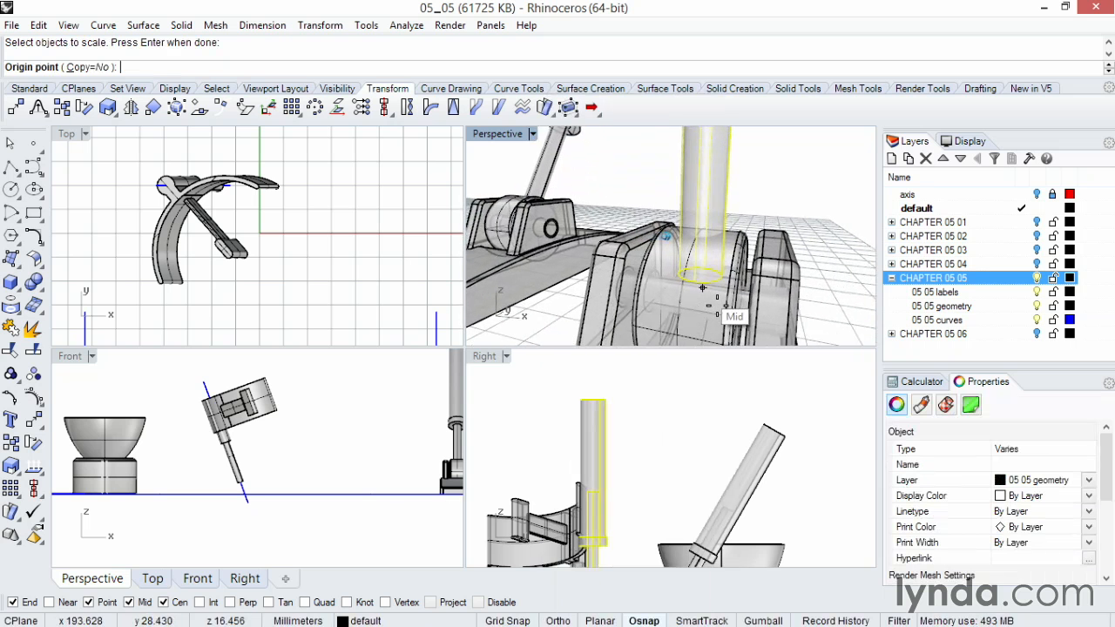
scroll(708, 283, up, 2)
scroll(710, 297, up, 2)
scroll(722, 315, up, 2)
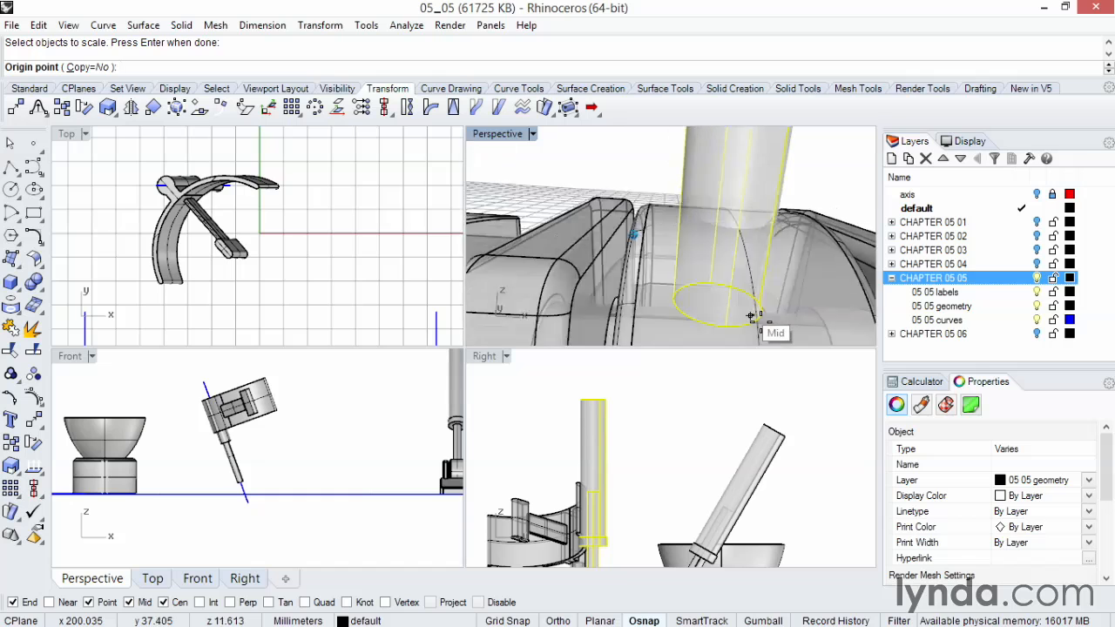
scroll(751, 320, up, 4)
click(740, 315)
scroll(746, 318, down, 4)
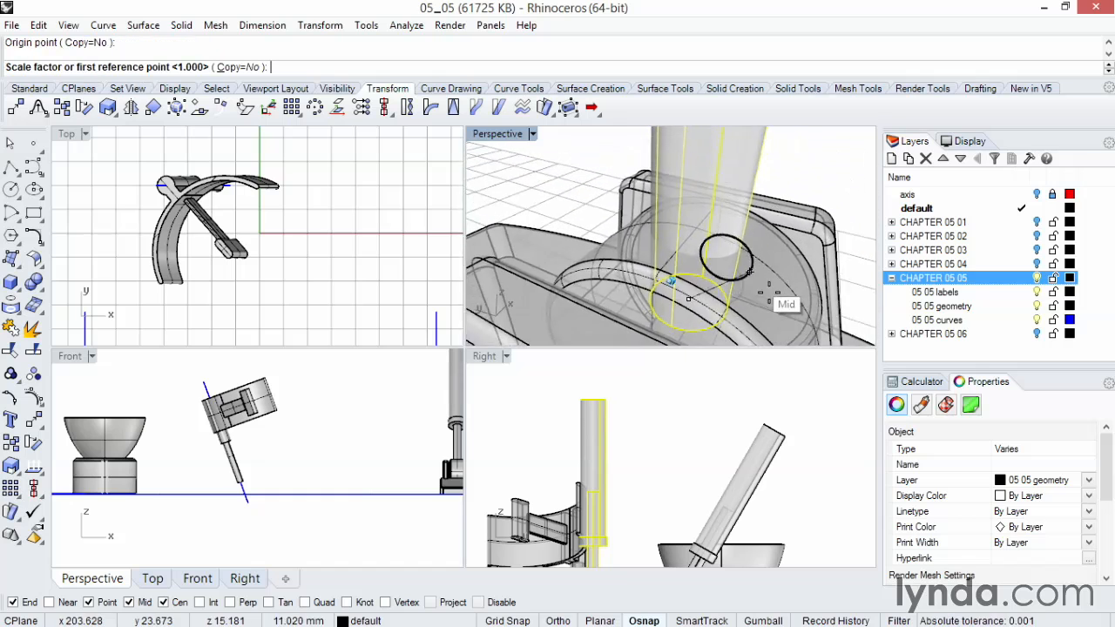
scroll(756, 289, down, 6)
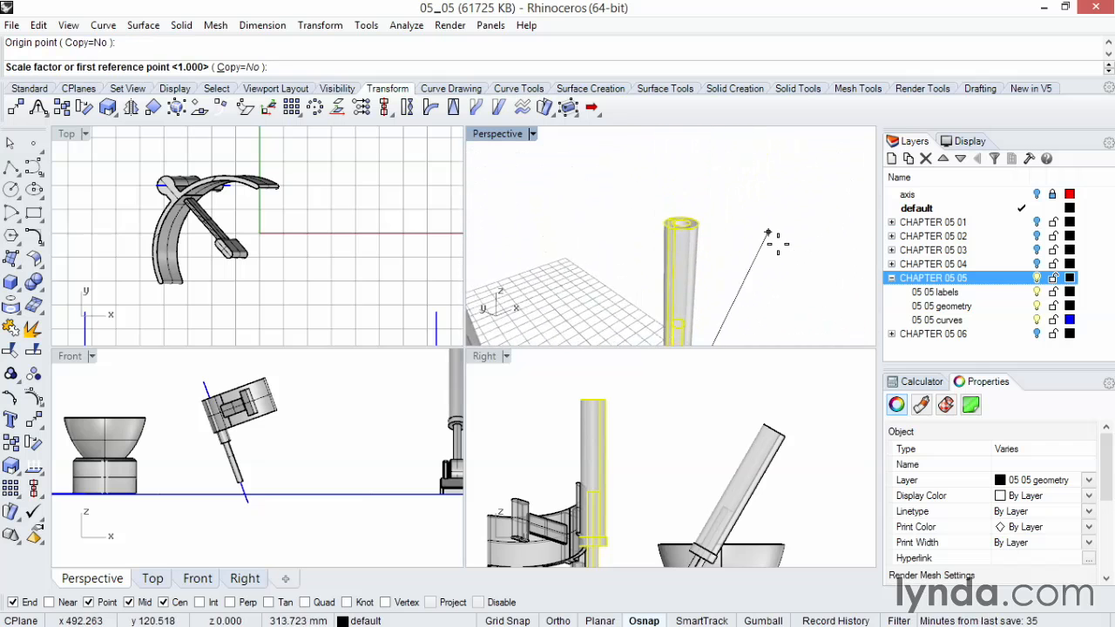
scroll(758, 244, up, 2)
click(714, 252)
scroll(719, 235, down, 6)
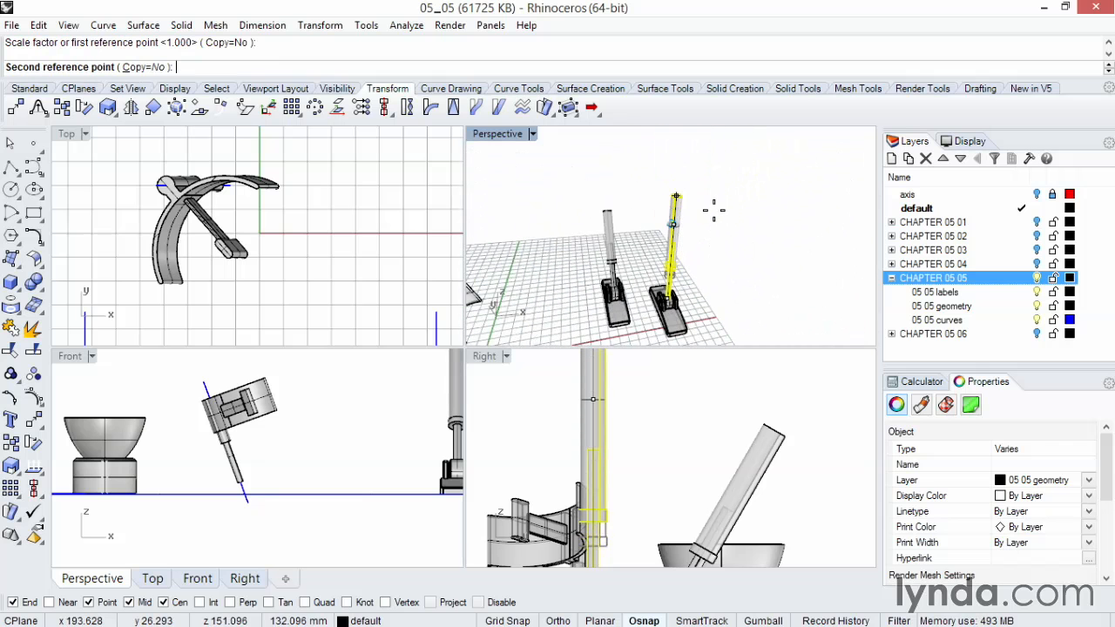
click(726, 157)
right_drag(708, 246, 713, 280)
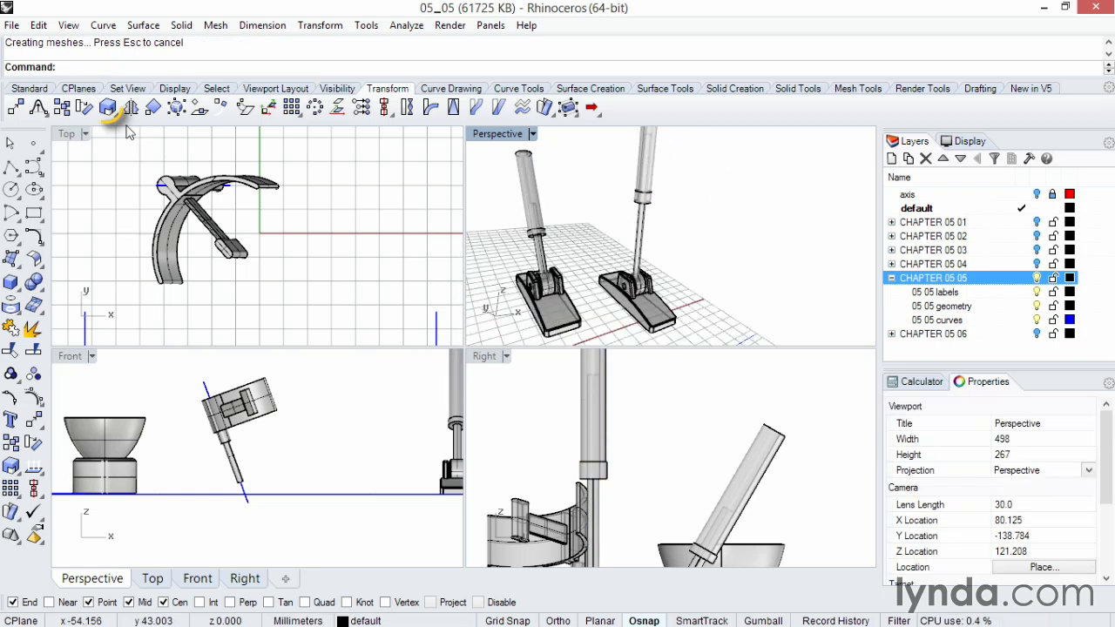
Step: Stretch the hinge base lengthwise with Scale 1-D, then undo the scaling
click(107, 106)
click(154, 139)
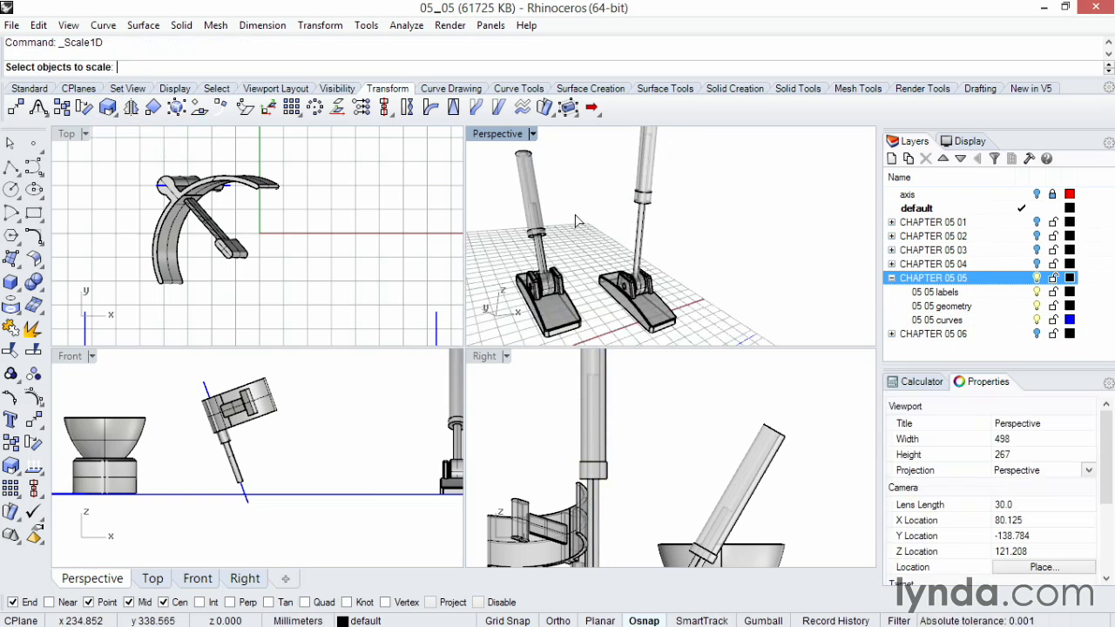
scroll(686, 307, up, 5)
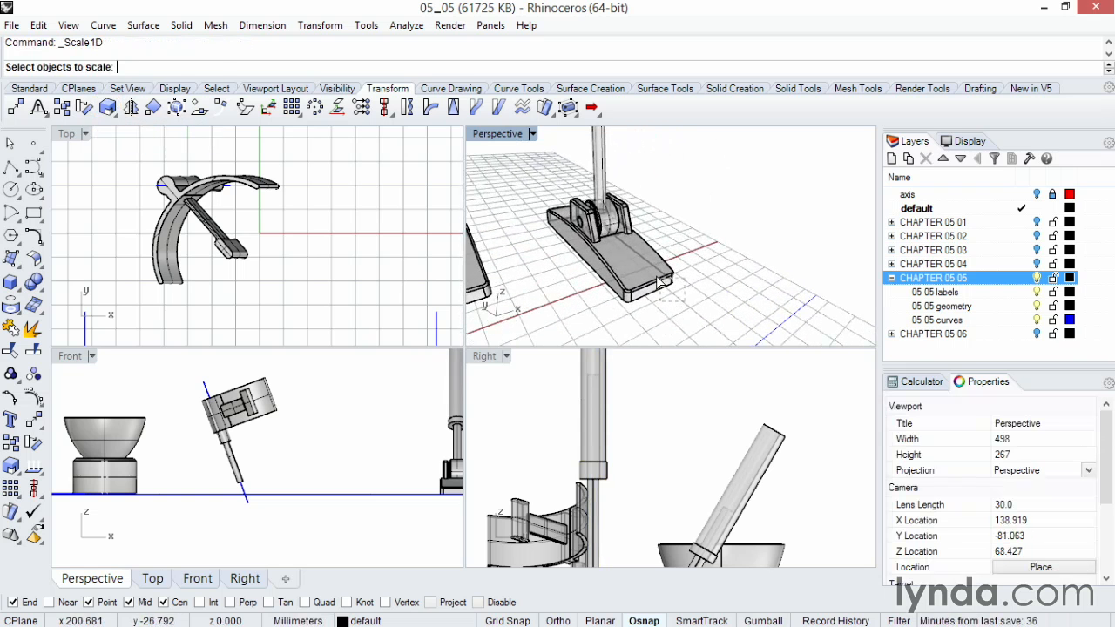
click(671, 291)
mouse_move(672, 291)
right_down()
mouse_move(653, 293)
mouse_move(666, 277)
right_up()
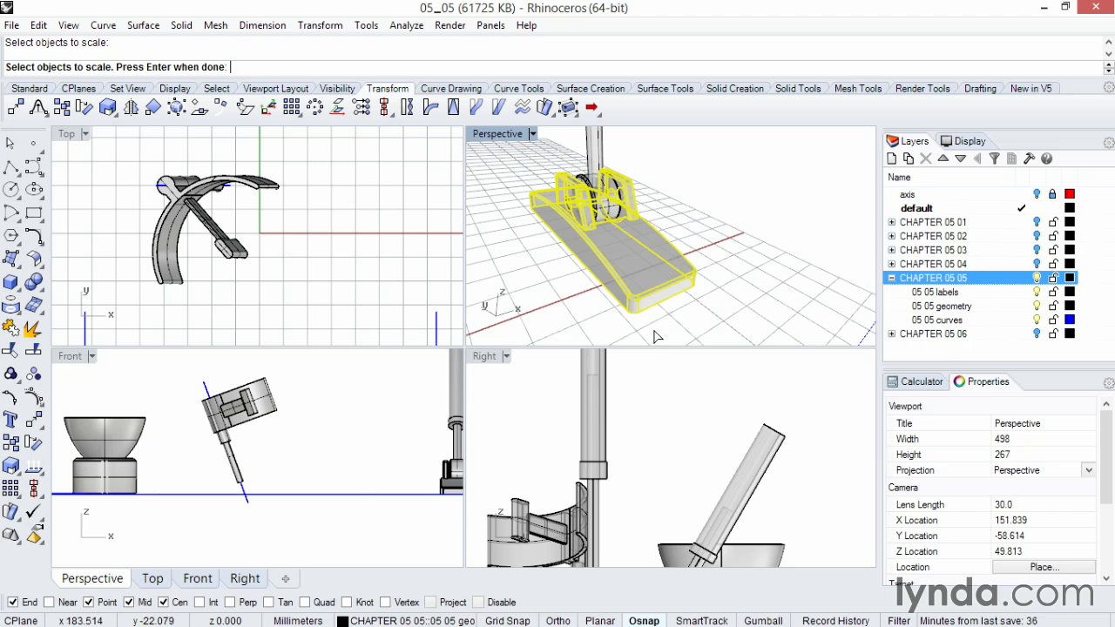
key(Return)
click(675, 309)
click(724, 311)
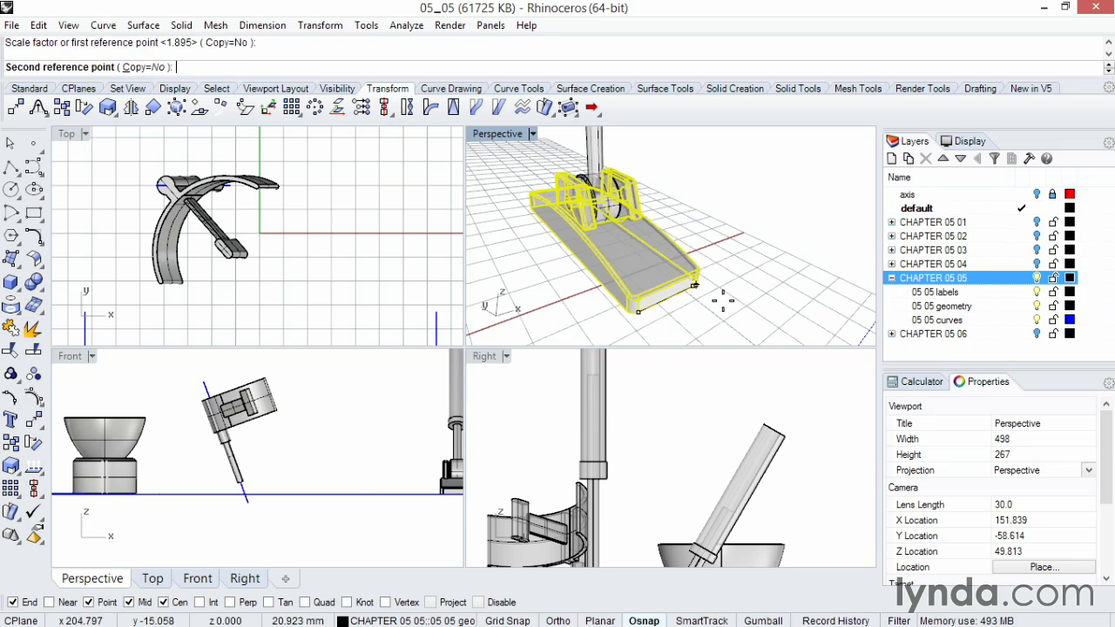
click(841, 249)
scroll(766, 279, up, 6)
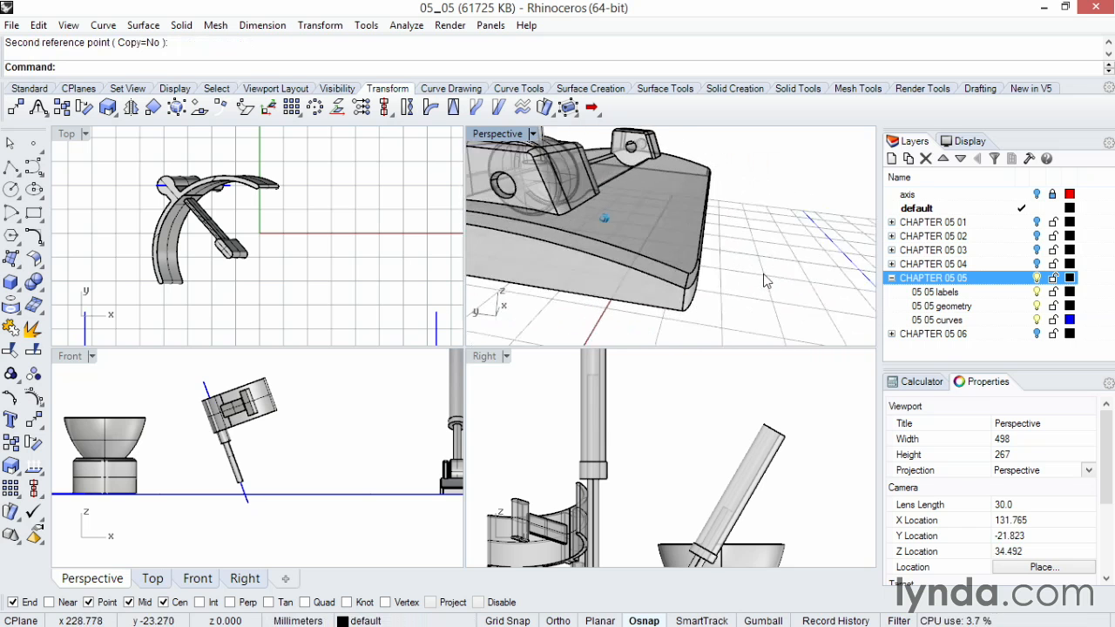
scroll(764, 275, up, 2)
right_drag(723, 270, 723, 278)
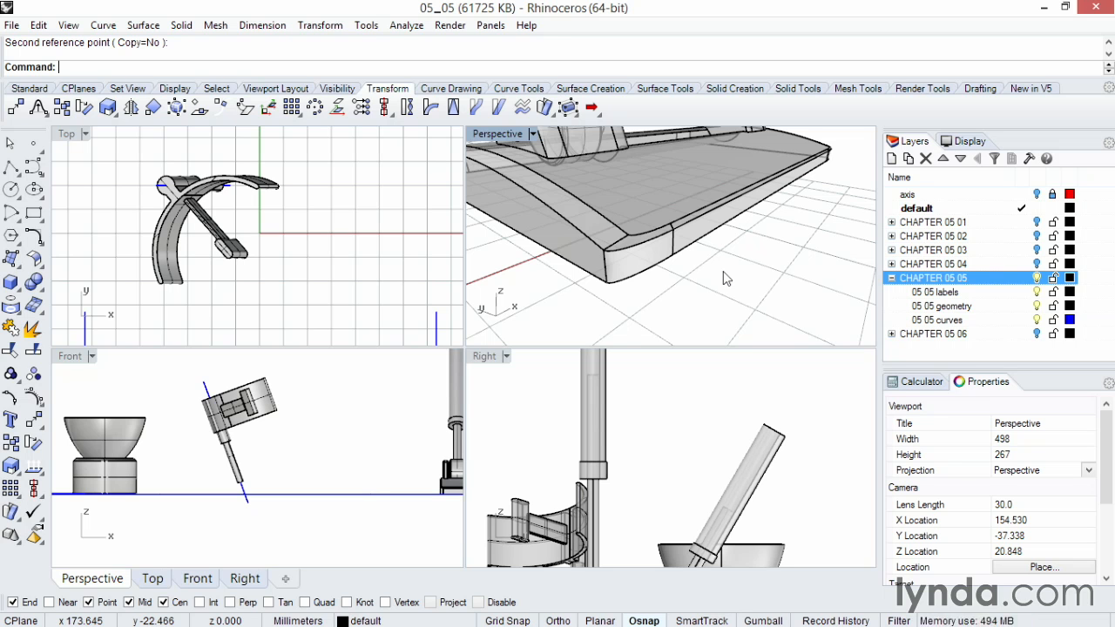
right_drag(723, 272, 723, 271)
key(ctrl+z)
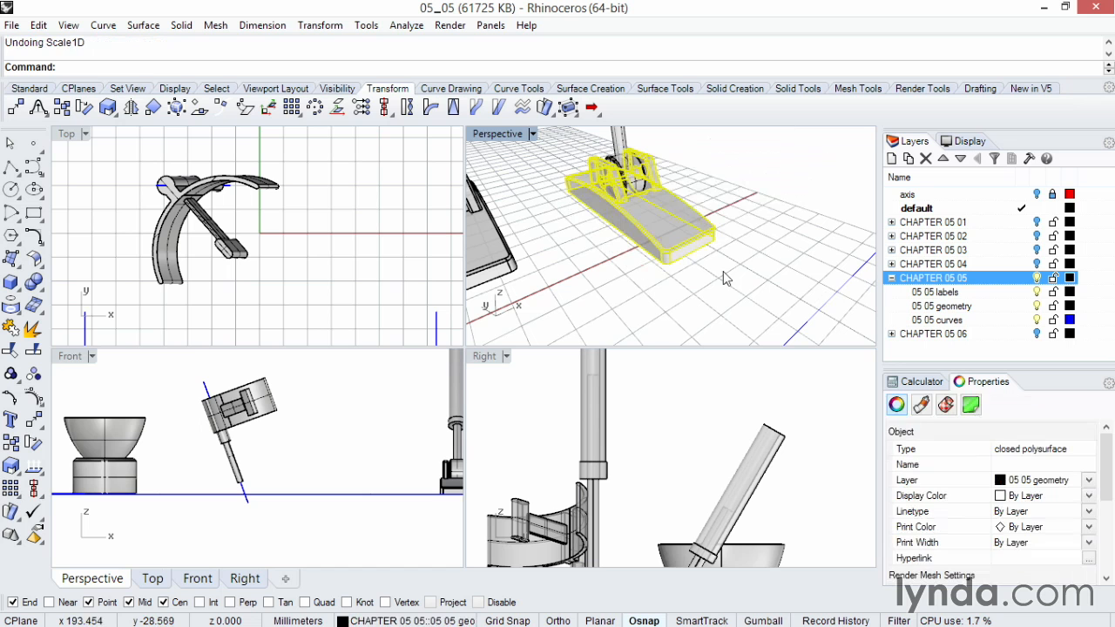
Step: Scale the hinge base 2-D from its corner using two reference points, then undo the scaling
click(12, 468)
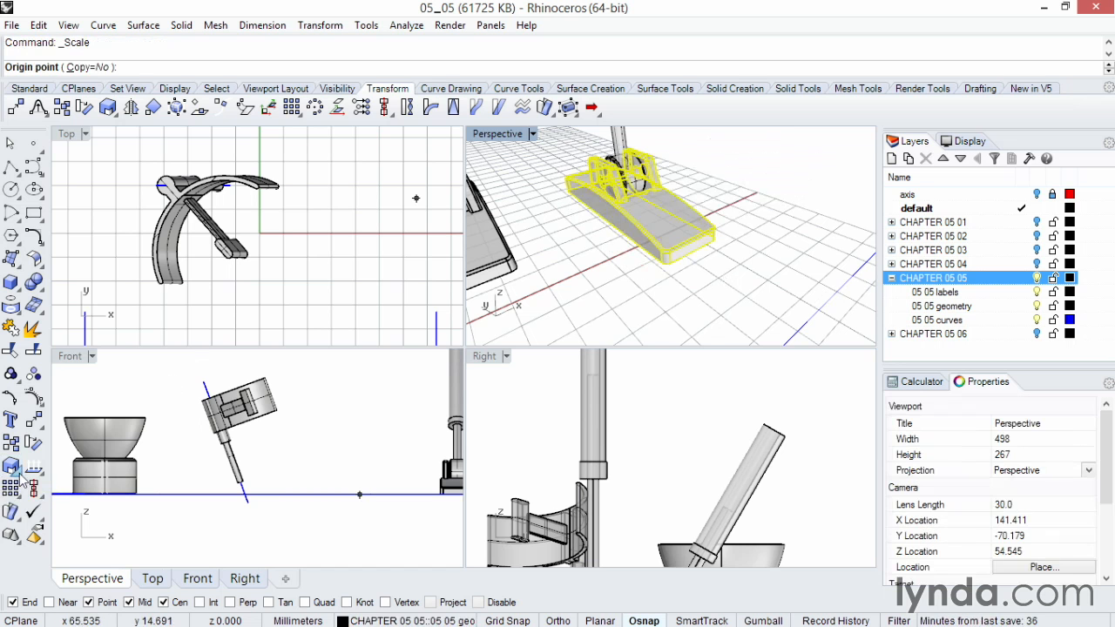
click(21, 476)
click(59, 475)
right_drag(605, 188, 640, 272)
click(640, 272)
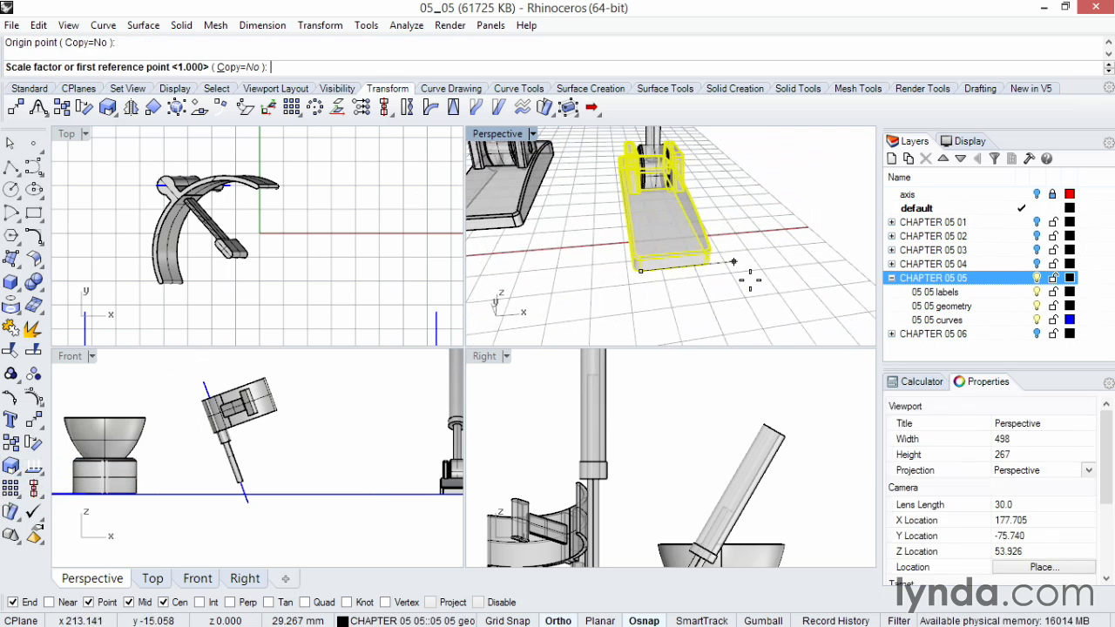
click(733, 260)
click(819, 252)
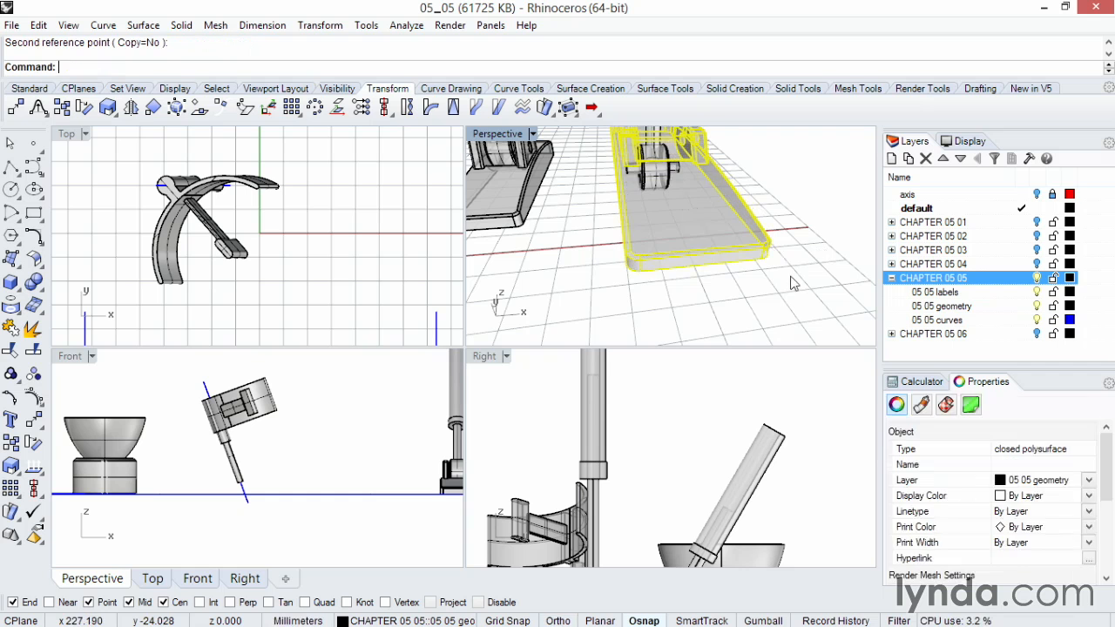
key(Escape)
right_drag(659, 241, 803, 280)
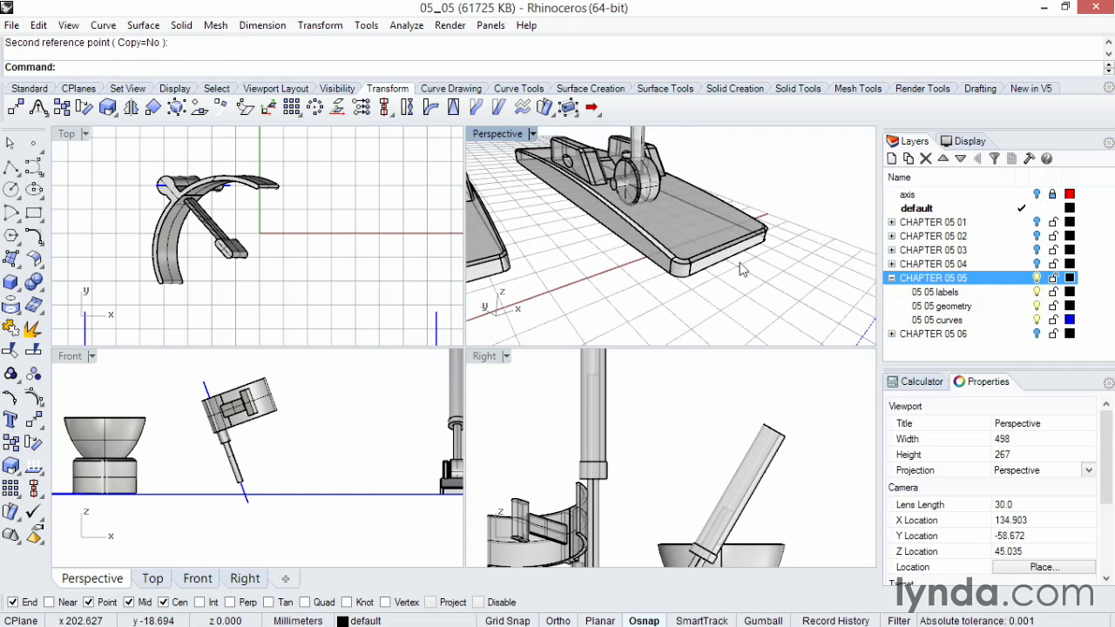
key(ctrl+z)
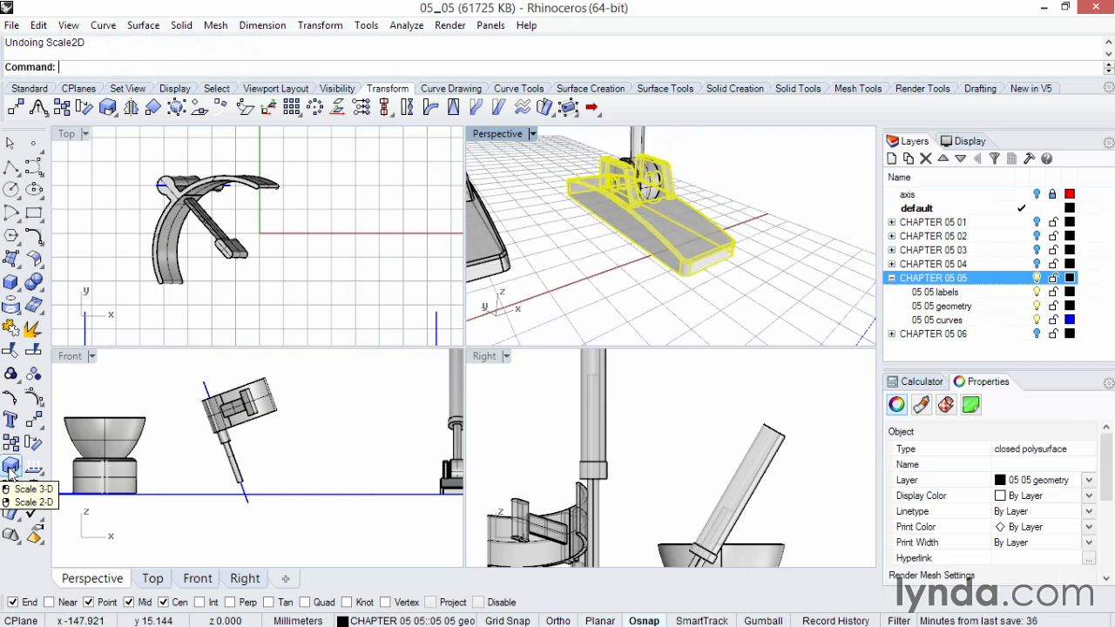
Step: Scale the hinge base 3-D from its end point using two reference points, then undo the scaling
click(10, 468)
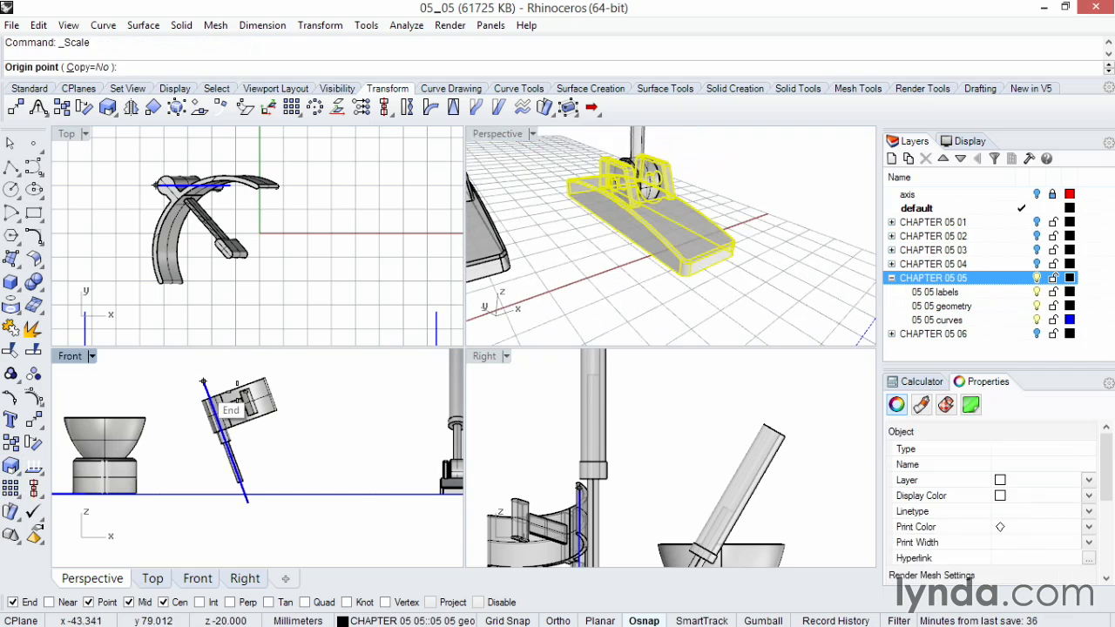
click(692, 287)
key(shift)
click(776, 271)
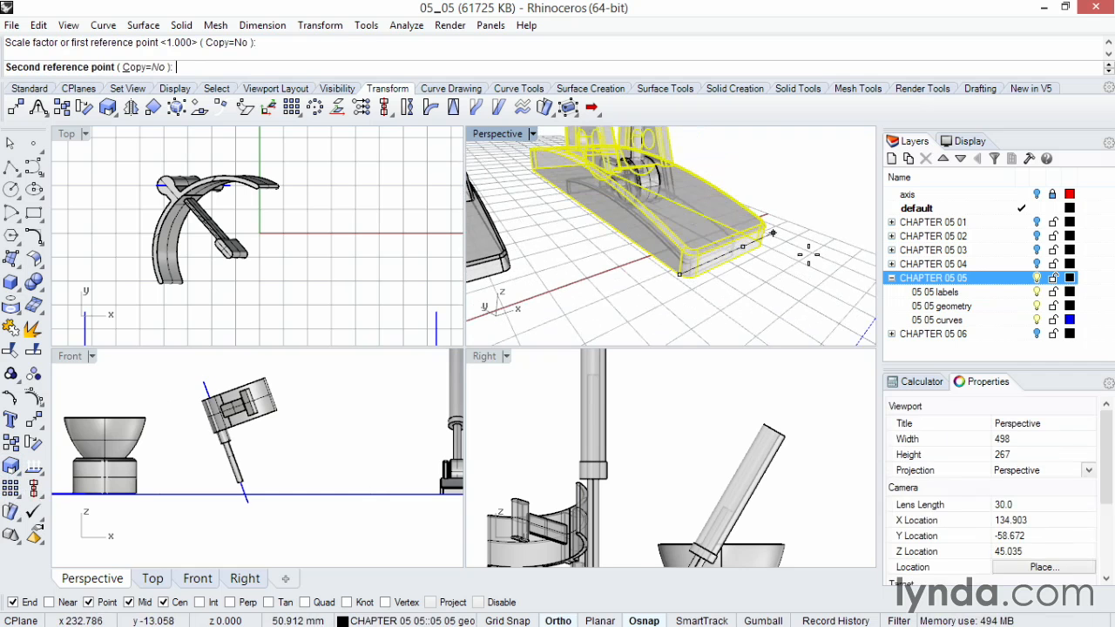
click(804, 249)
key(Escape)
right_drag(803, 259, 803, 259)
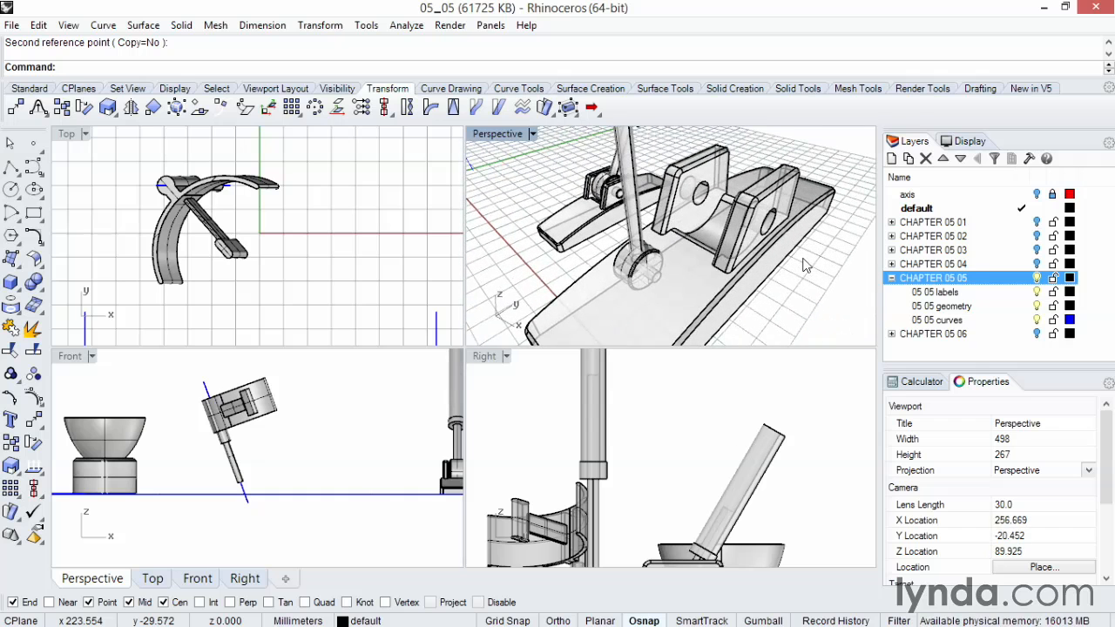
key(ctrl+z)
key(Escape)
right_drag(744, 272, 744, 271)
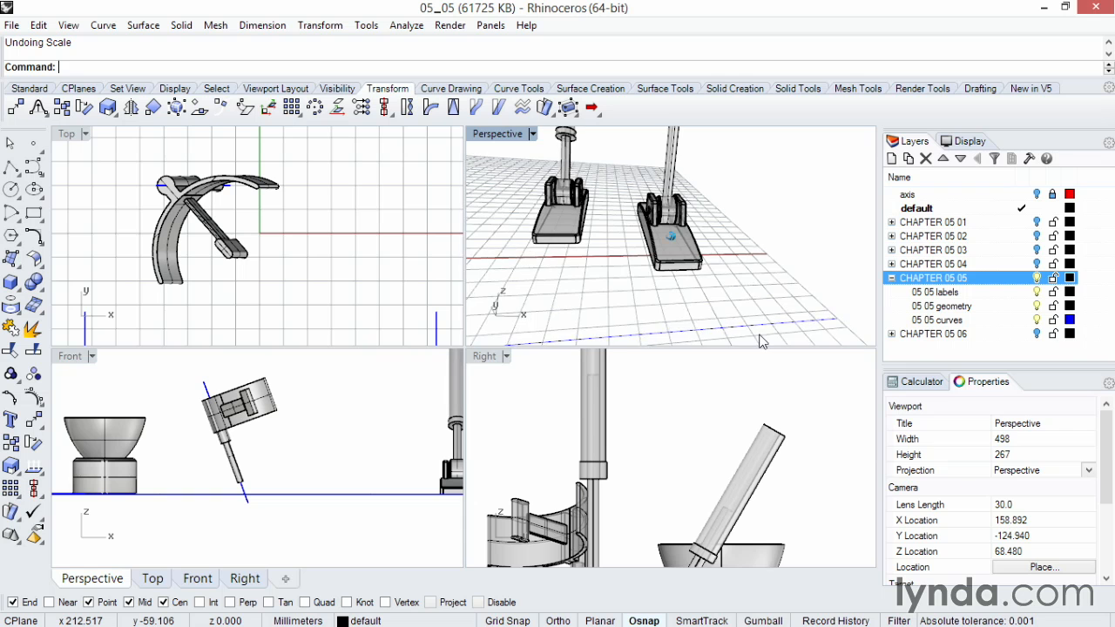
Step: Select the hinge assembly, copy and paste it, and nudge the copy sideways three steps
click(615, 156)
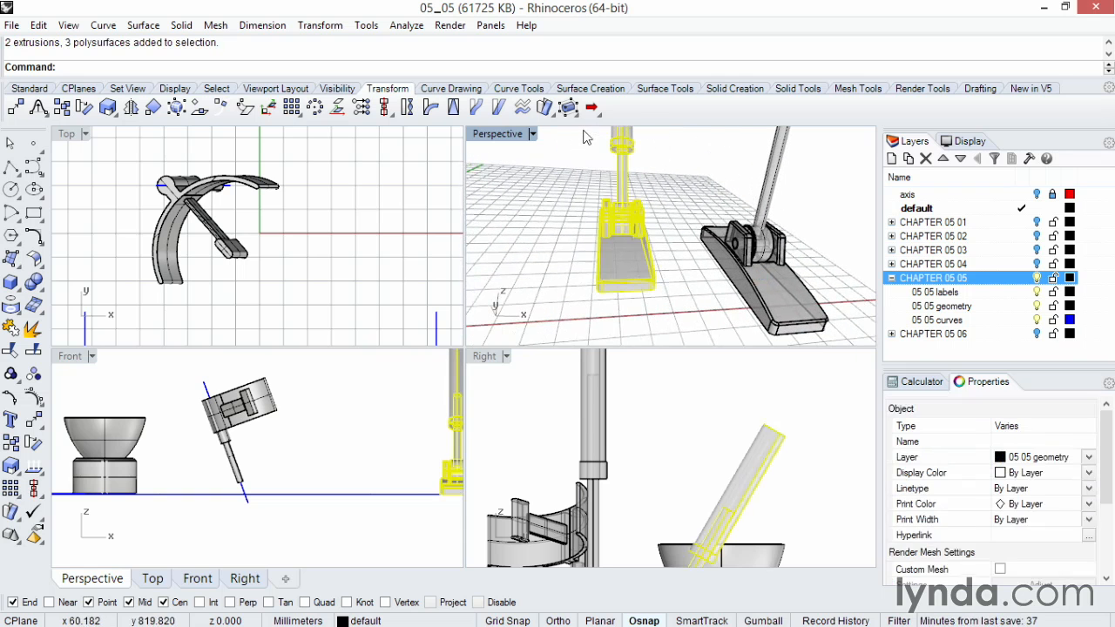
right_drag(585, 156, 613, 234)
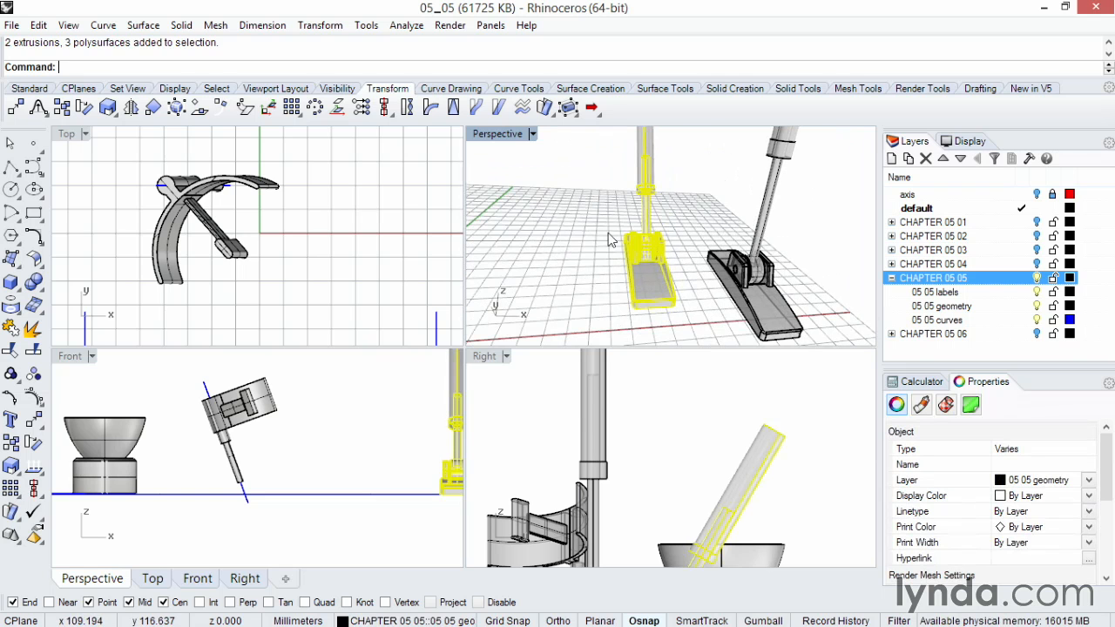
key(ctrl+c)
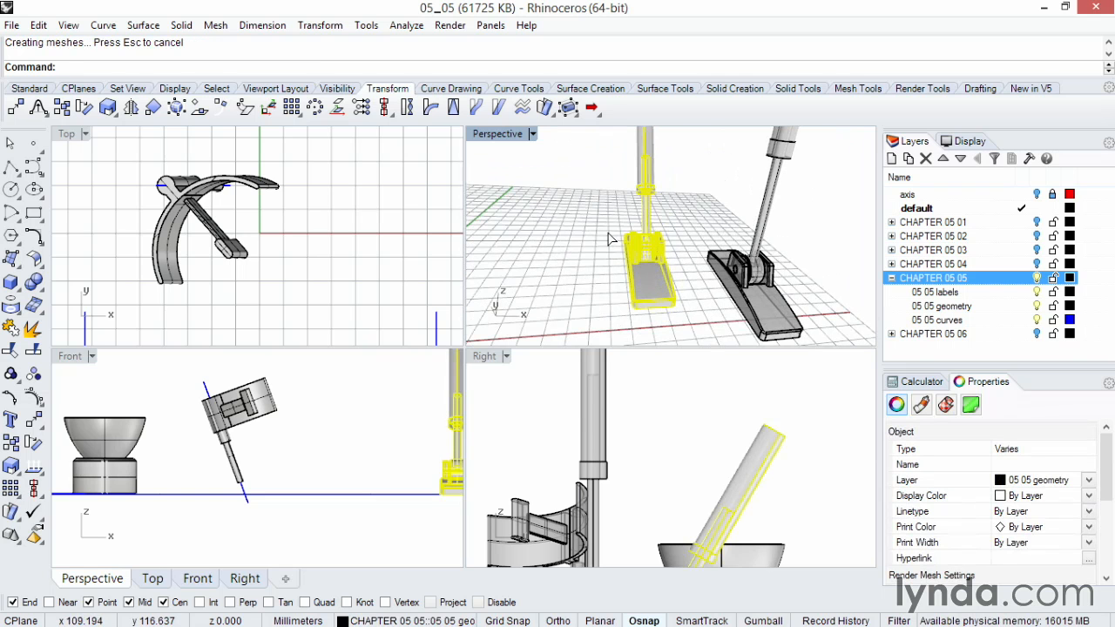
key(ctrl+v)
key(alt+Left)
key(alt+Left)
key(alt+Left)
key(alt+Left)
key(alt+Left)
key(alt+Left)
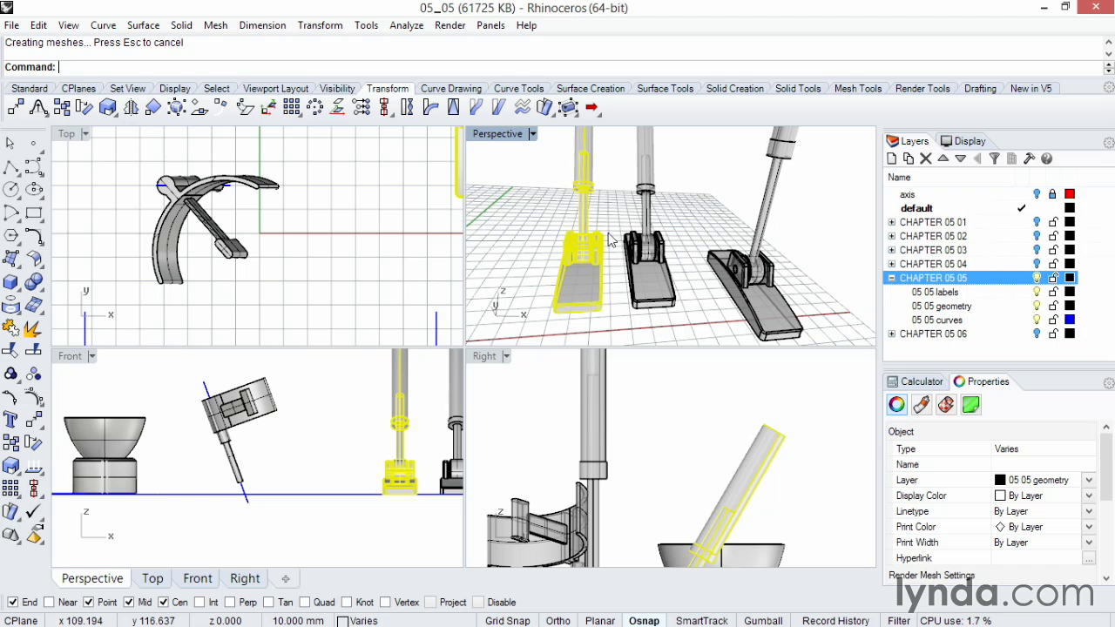
Step: Paste a second copy of the hinge assembly, nudge it sideways three steps, and deselect it
right_drag(613, 240, 704, 248)
key(ctrl+c)
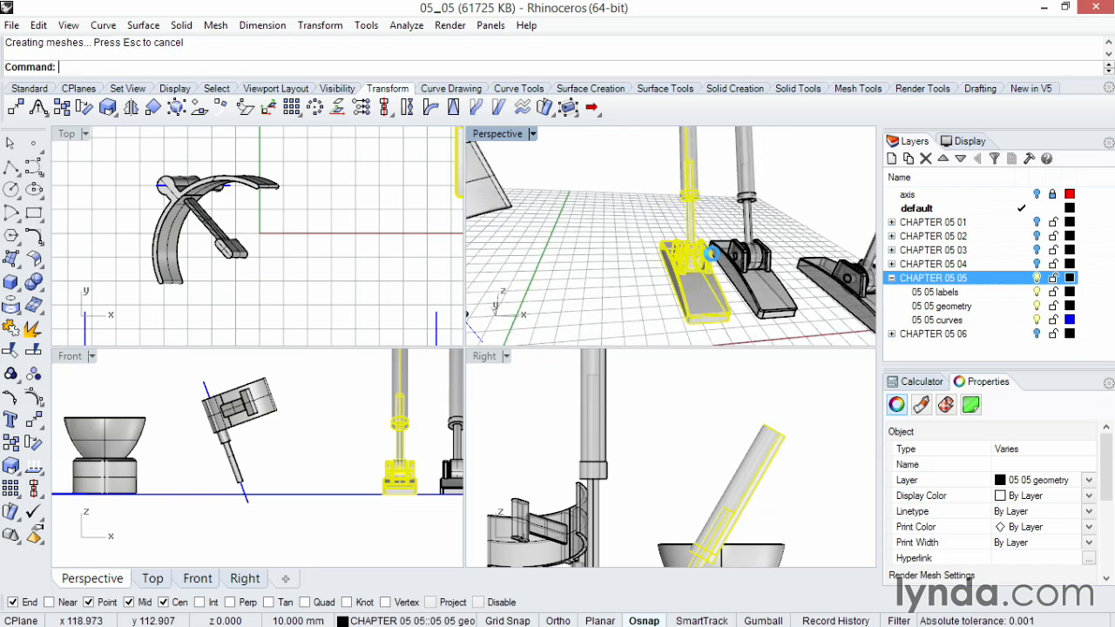
key(ctrl+v)
key(alt+Left)
key(alt+Left)
key(alt+Left)
key(alt+Left)
key(alt+Left)
key(alt+Left)
click(719, 220)
right_drag(720, 221, 719, 221)
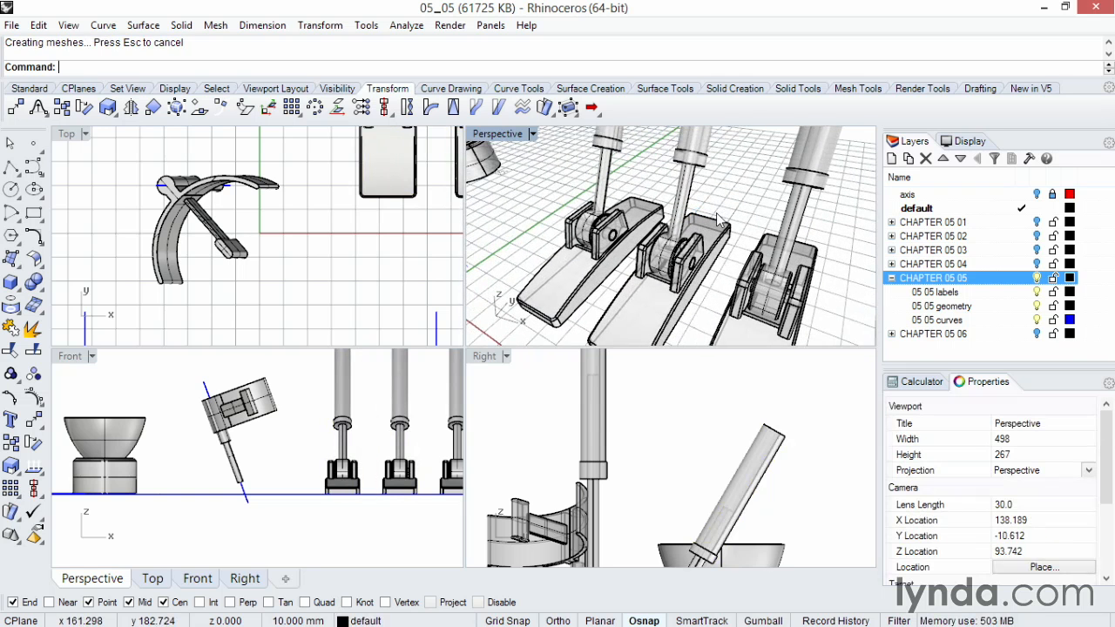